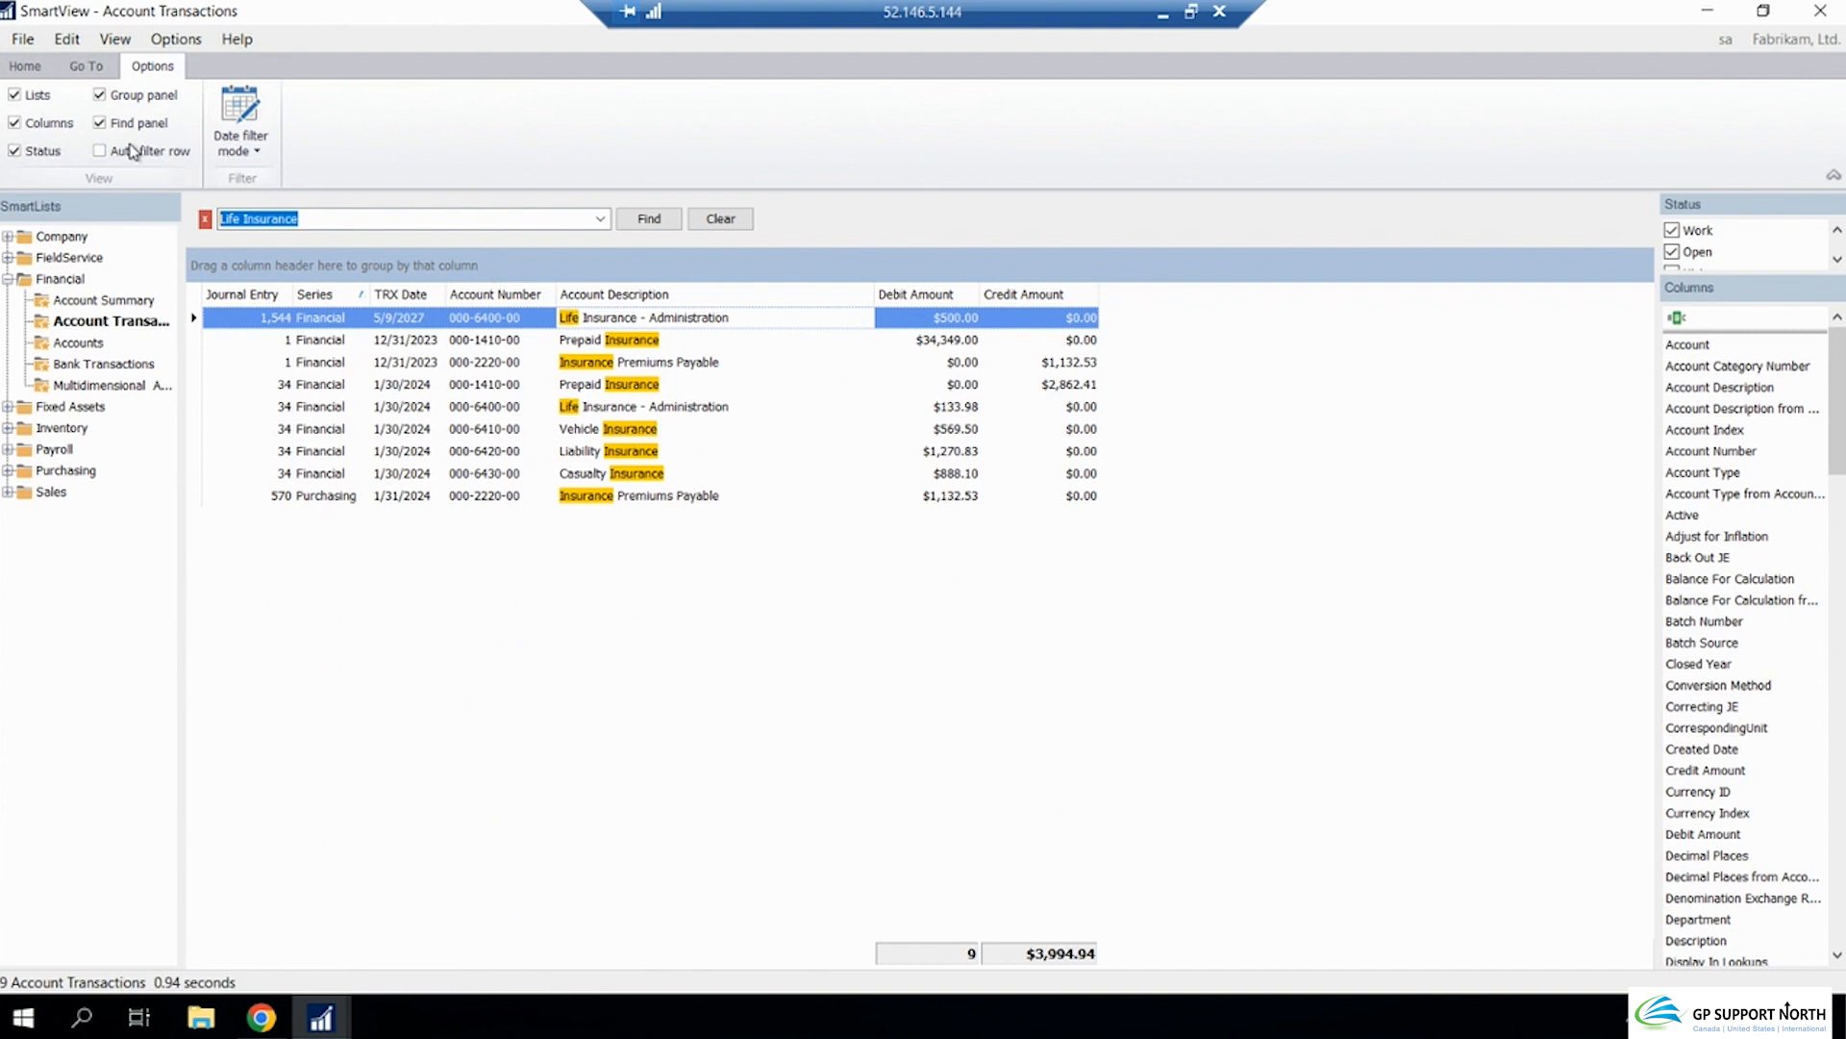
Replace the find panel with the auto filter row and filter the account transactions to a Debit Amount of 250.00
left_click(110, 126)
left_click(104, 152)
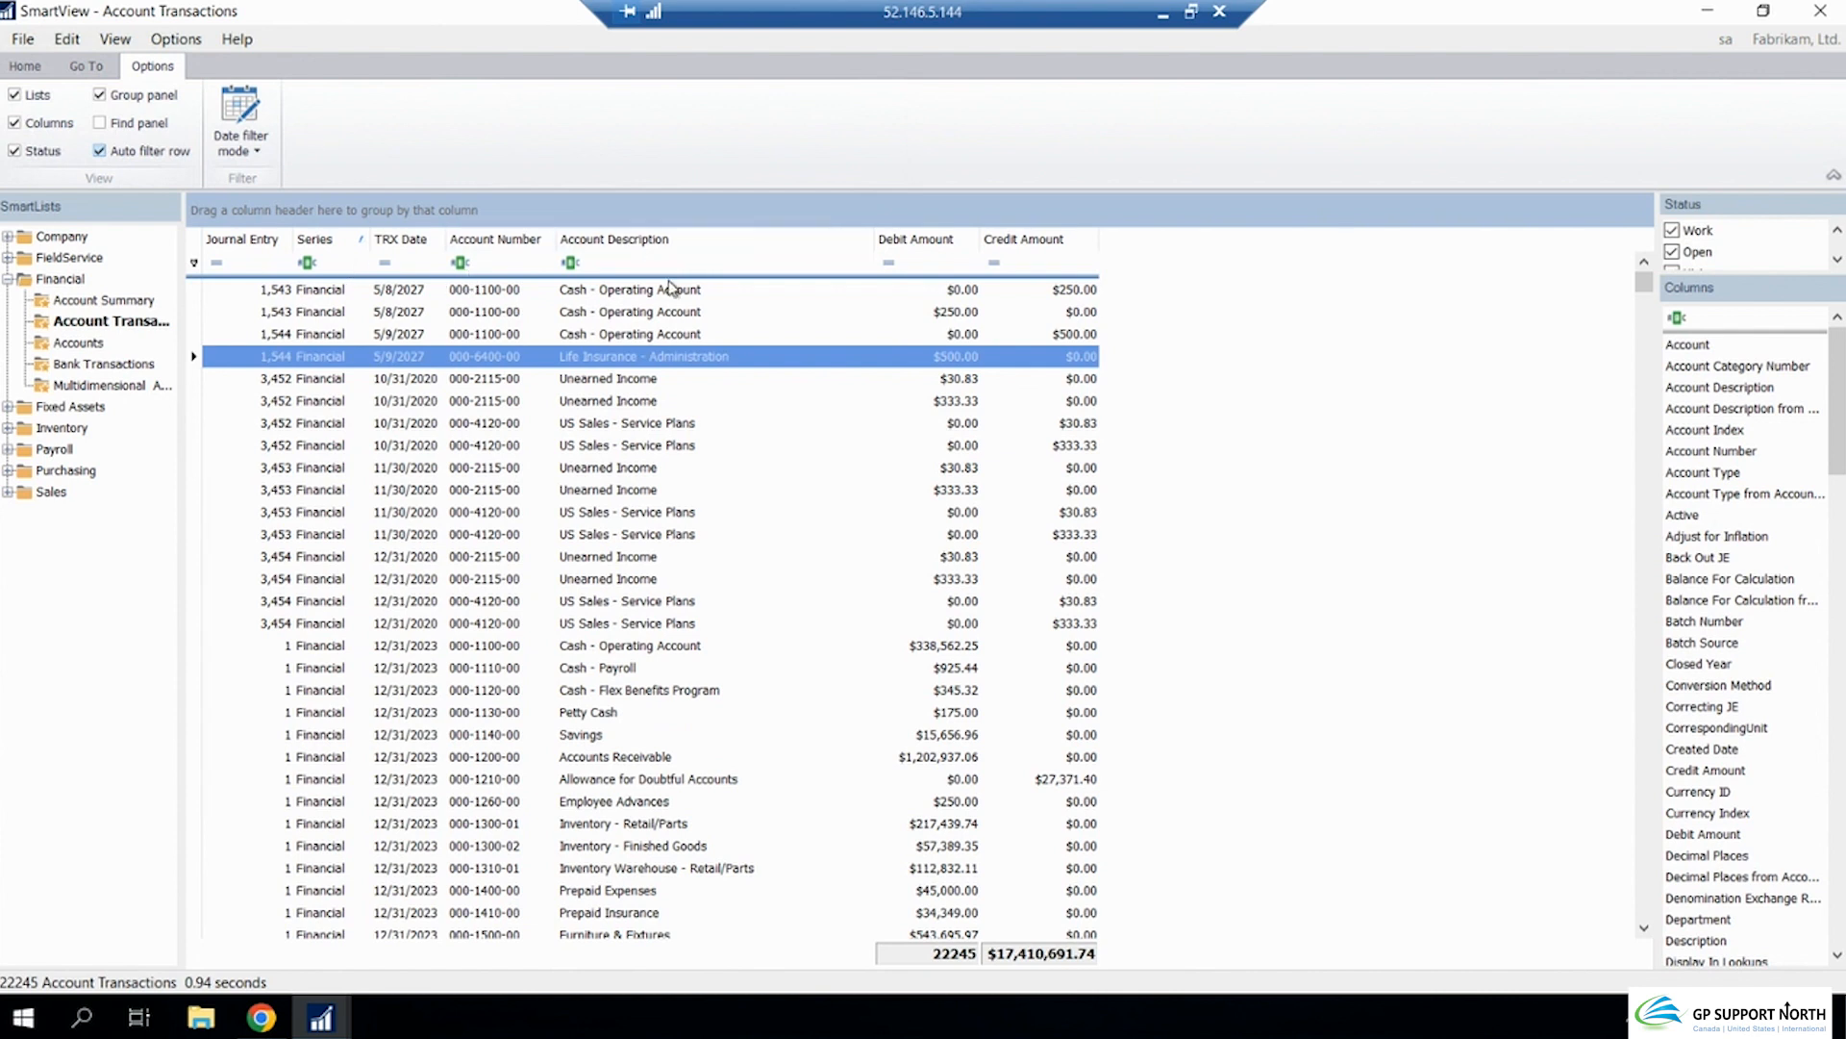
left_click(662, 262)
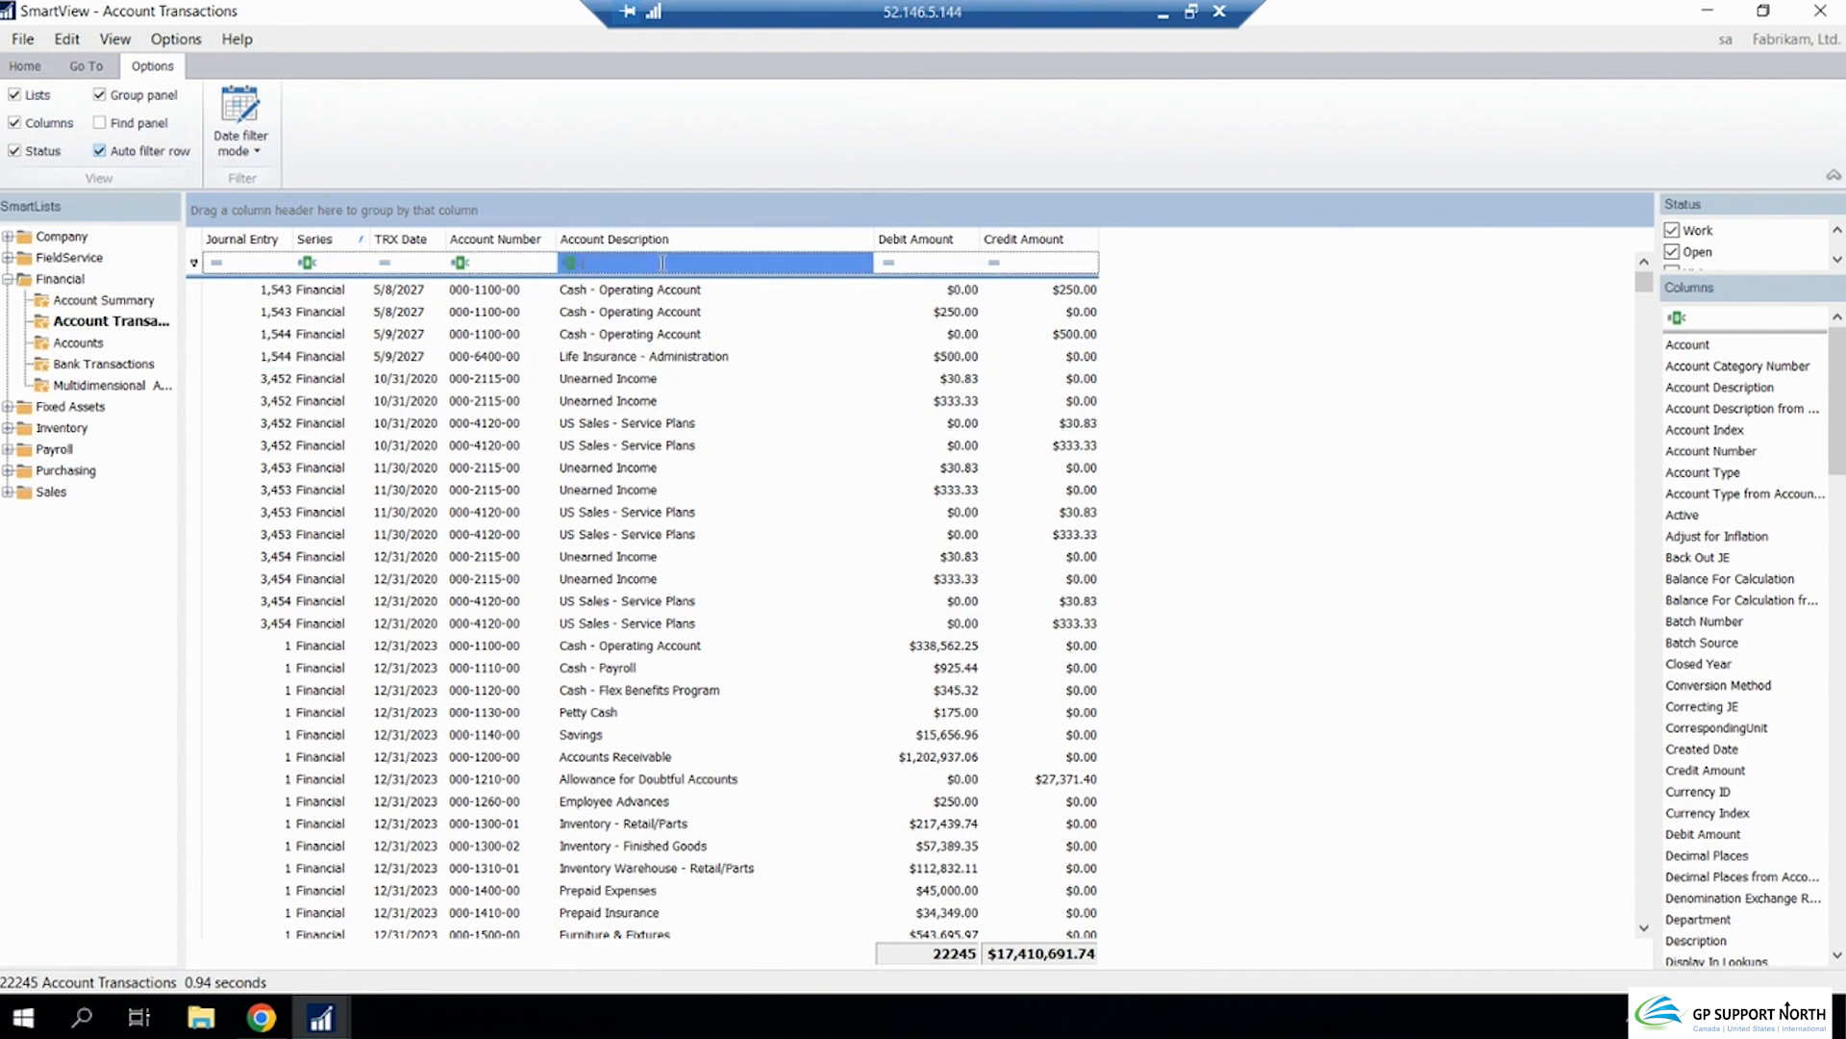
left_click(952, 262)
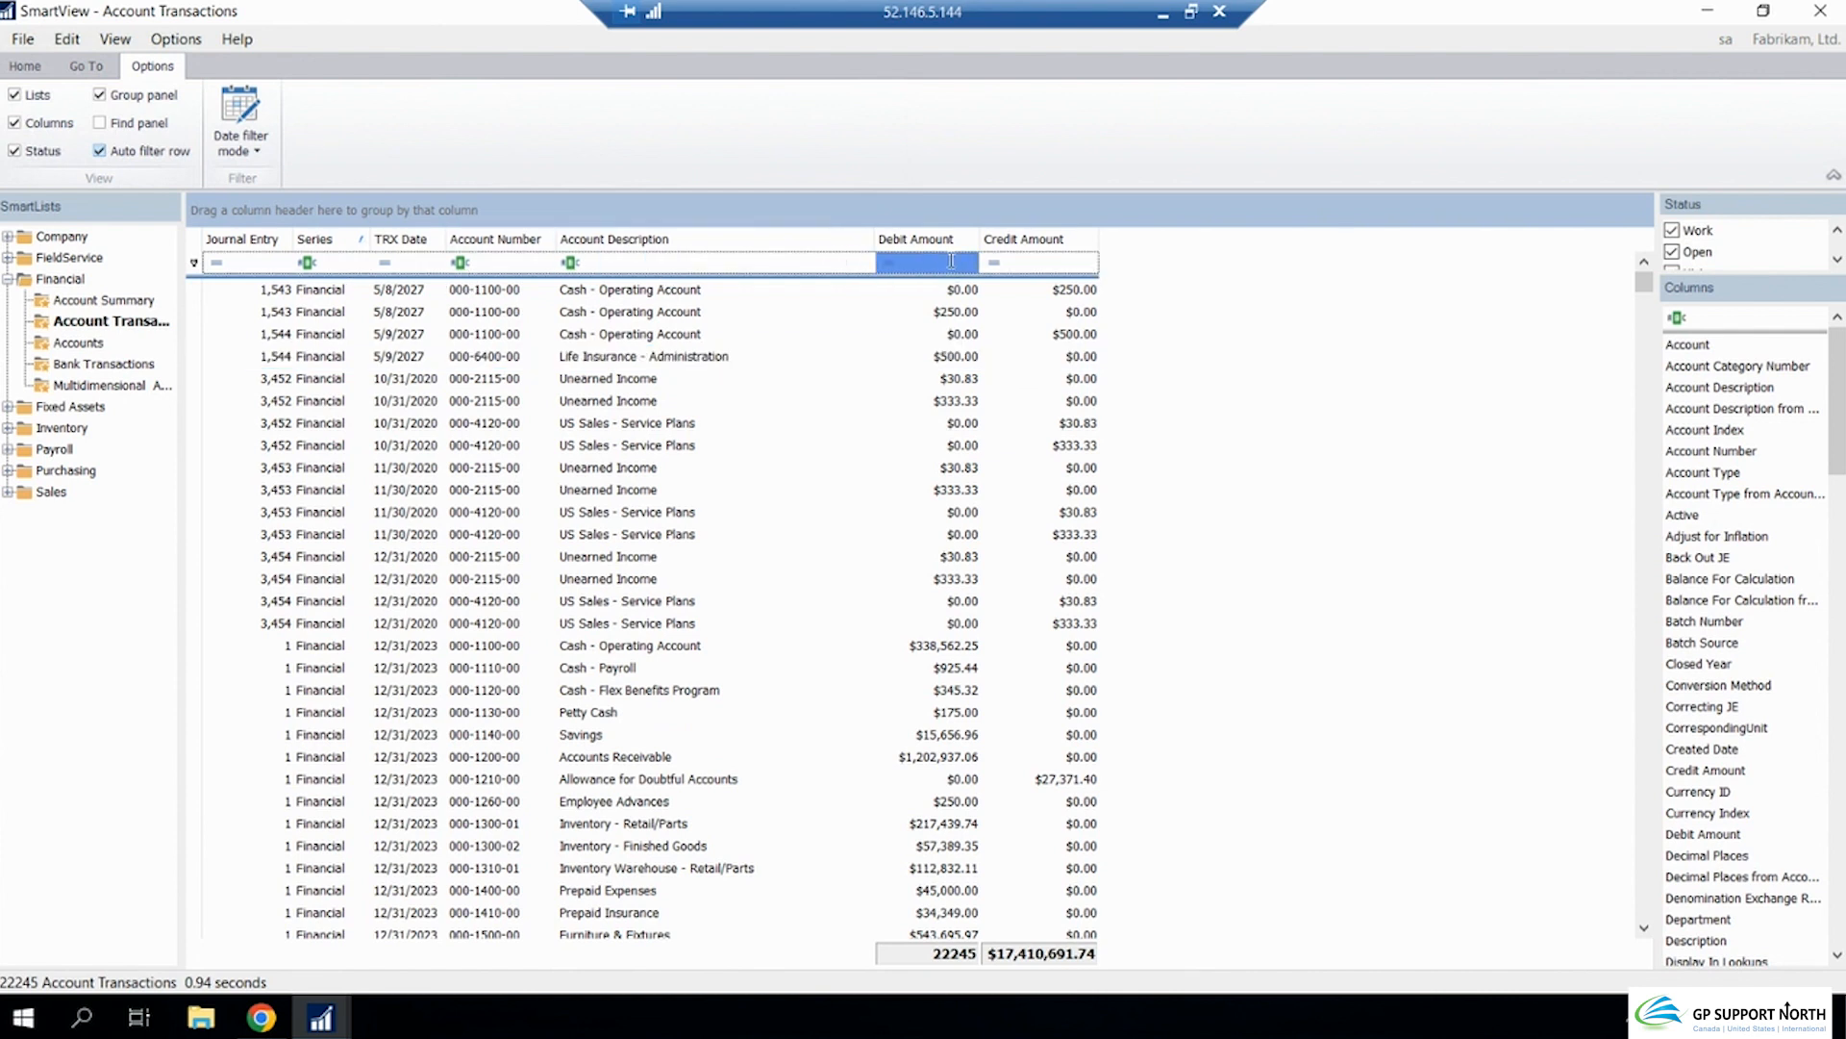
type("250.00")
key("Return")
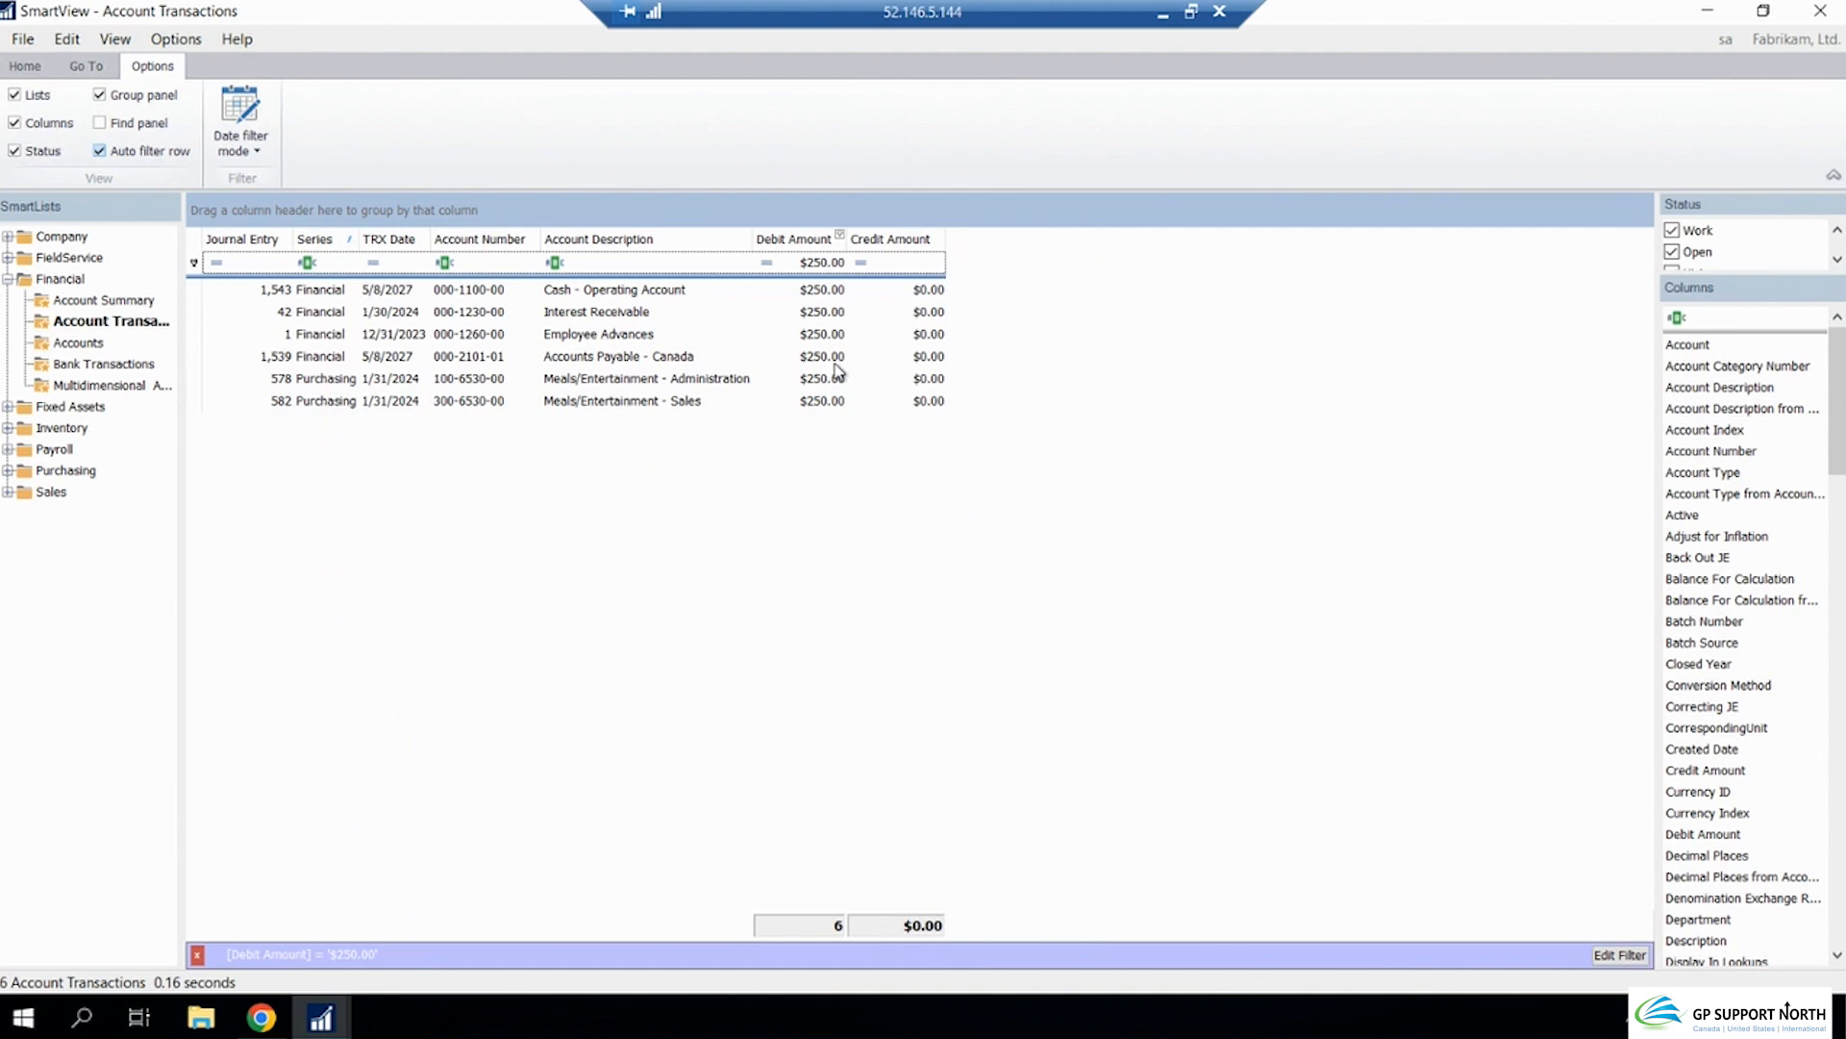
Clear the Debit Amount filter and sort the account transactions by Account Description in ascending order
left_click(662, 262)
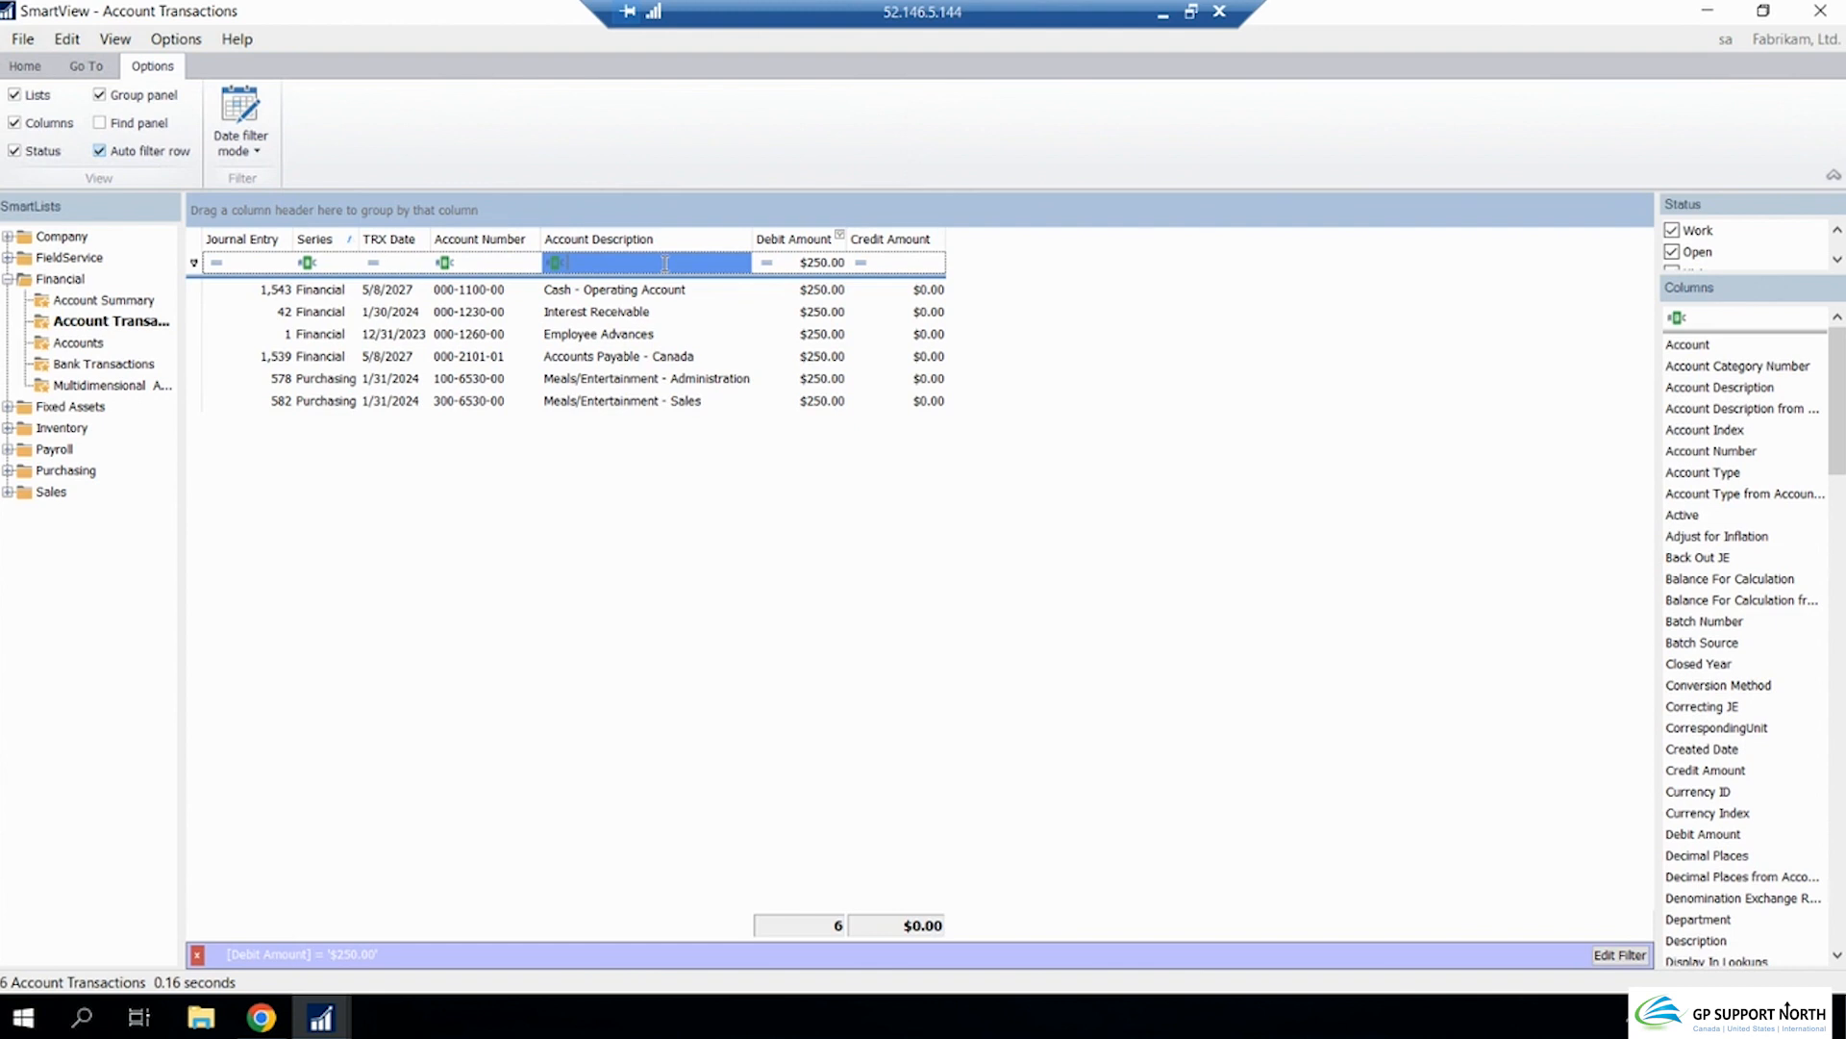
left_click(805, 264)
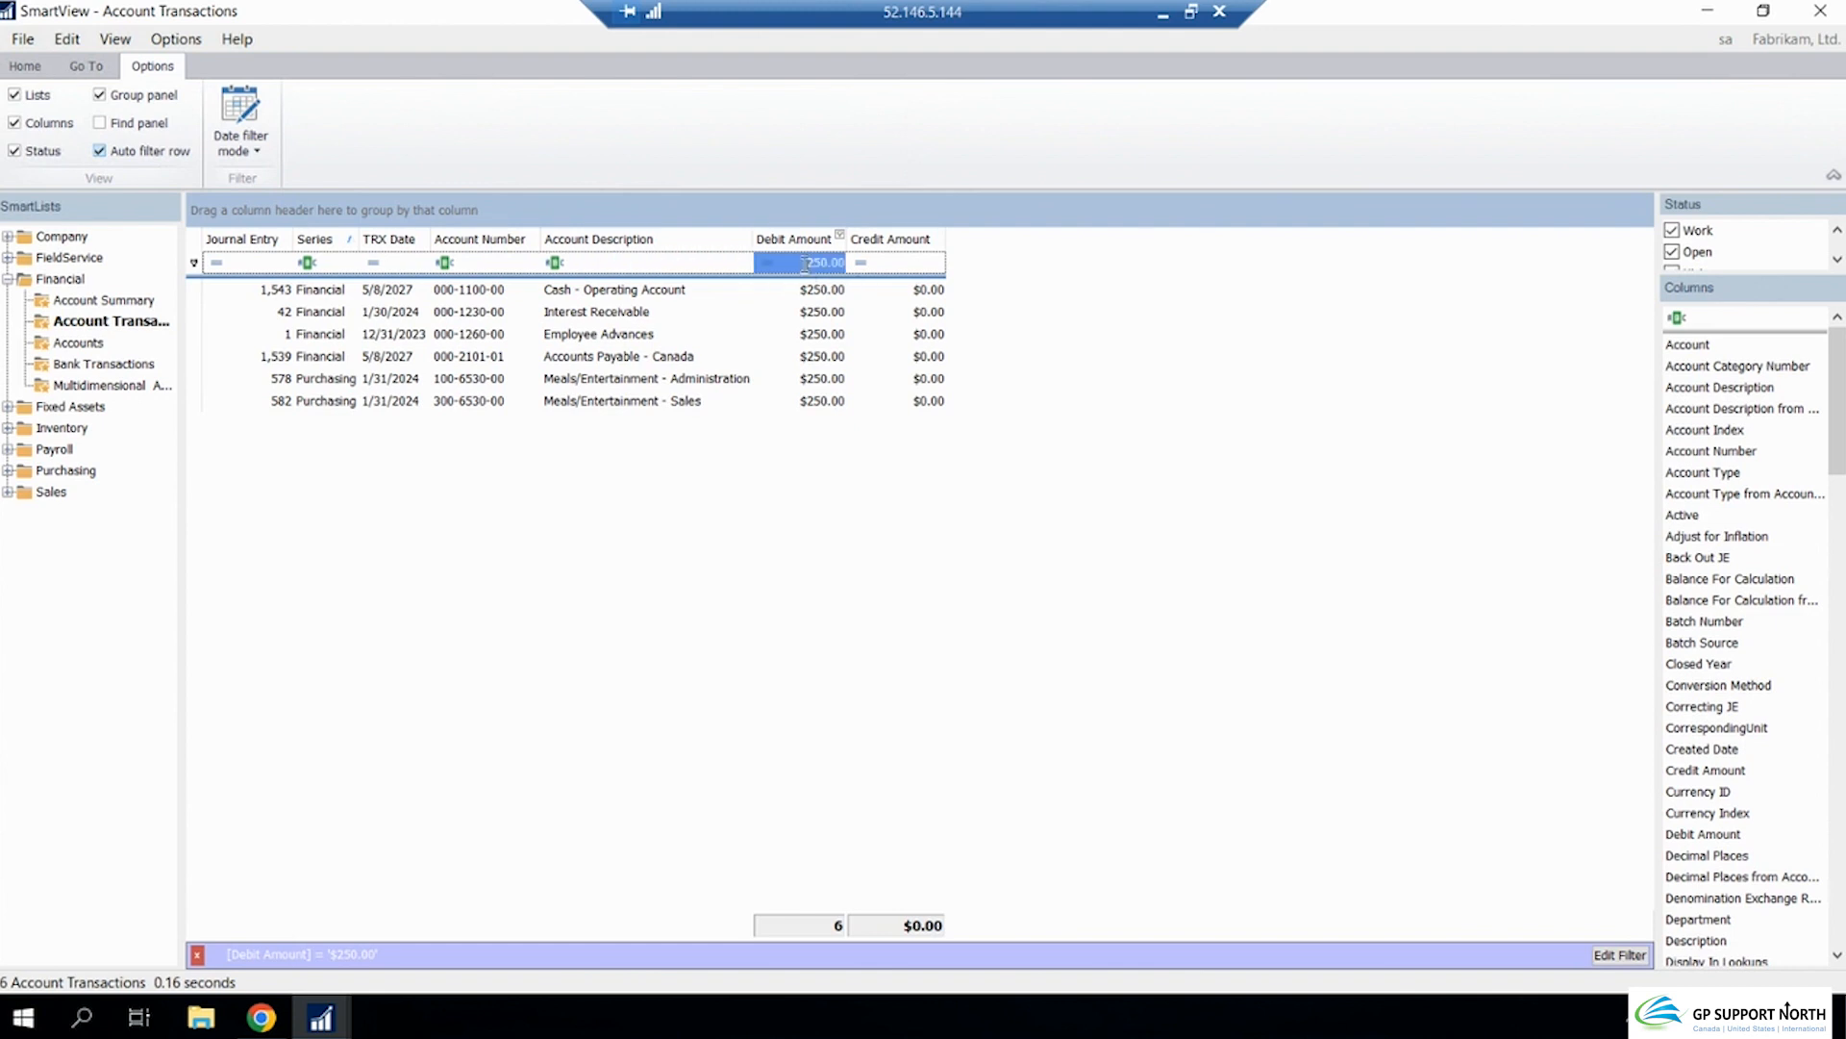
left_click(805, 265)
key("Delete")
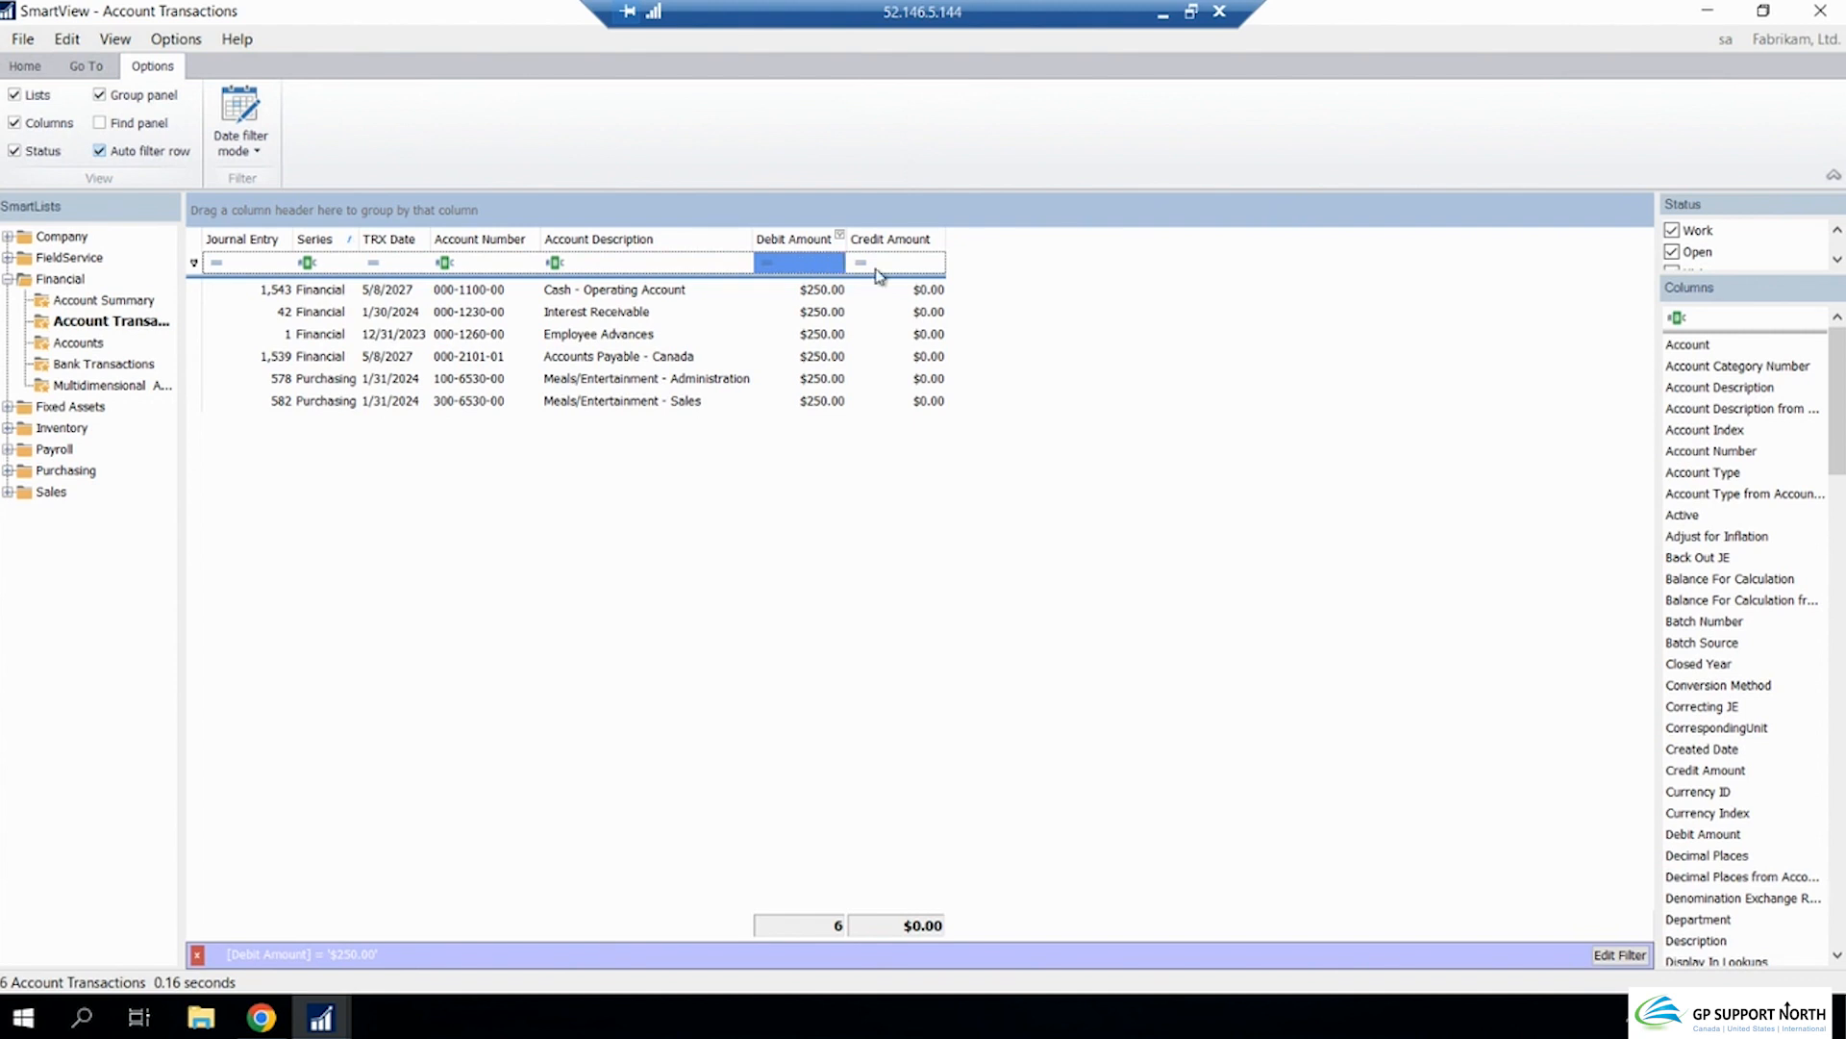
right_click(825, 240)
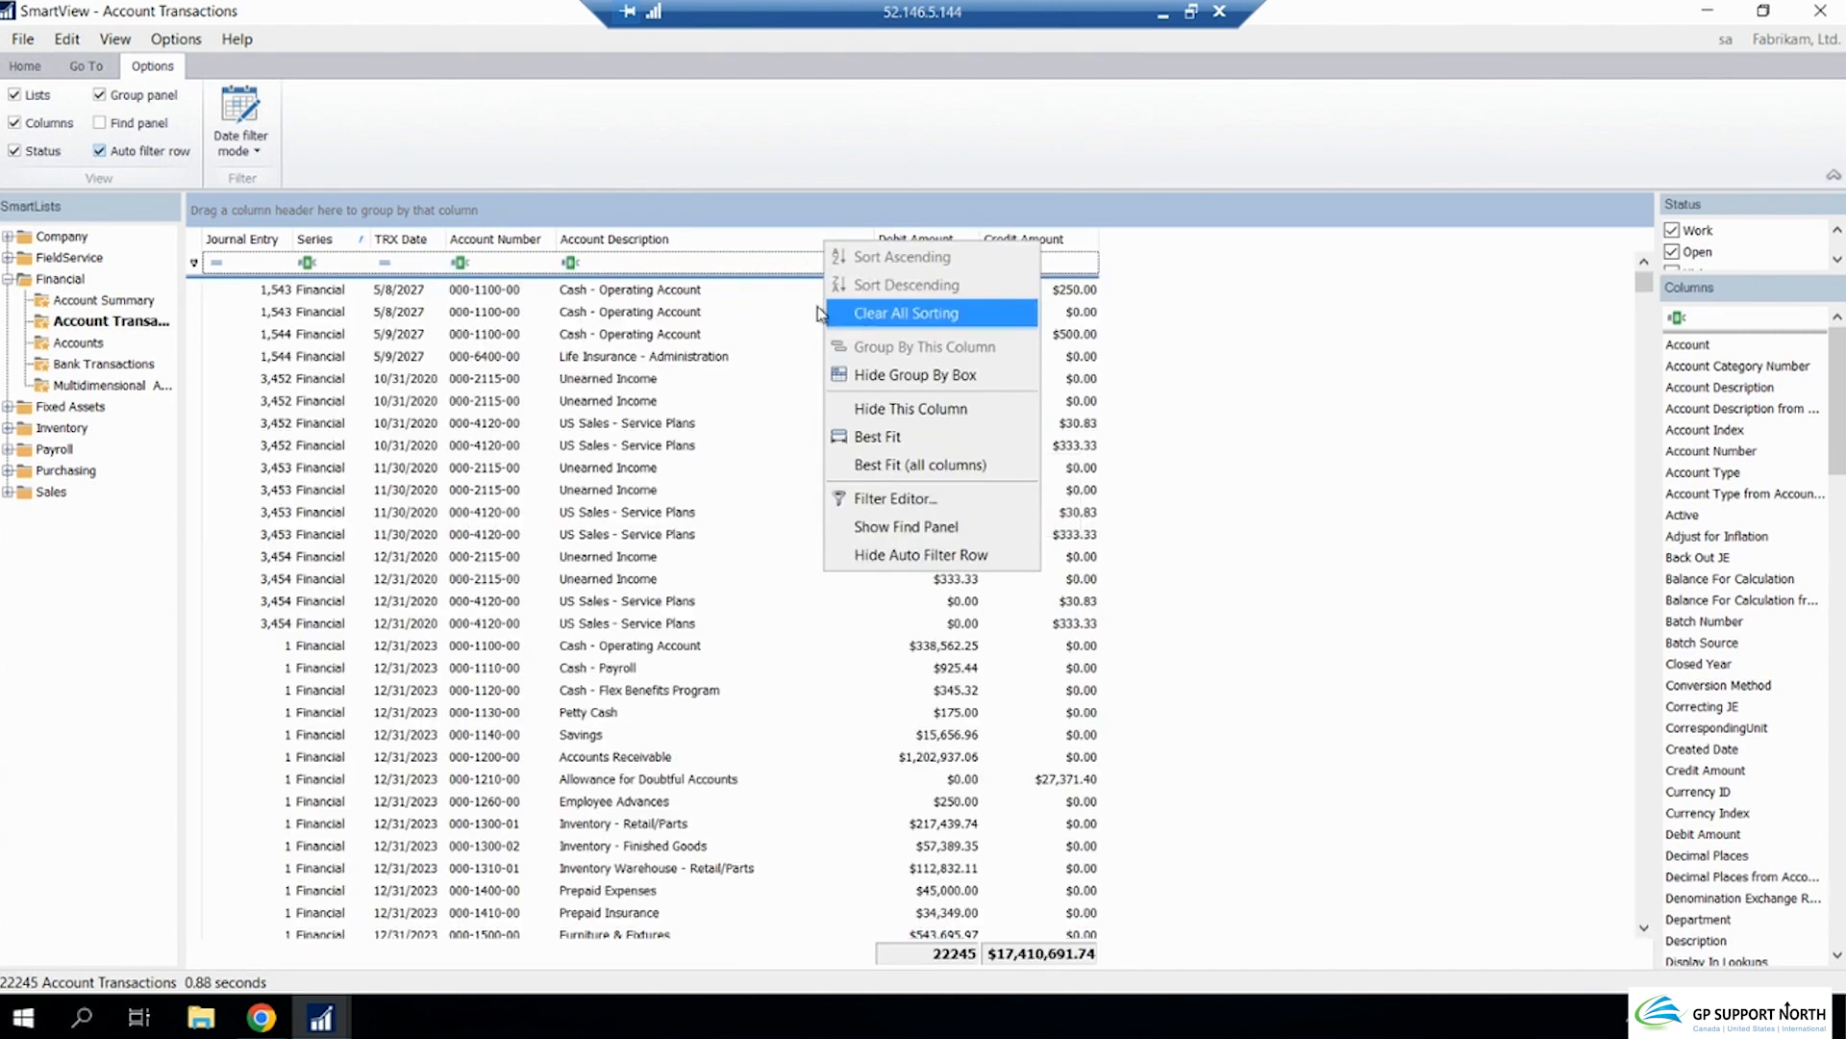
left_click(731, 243)
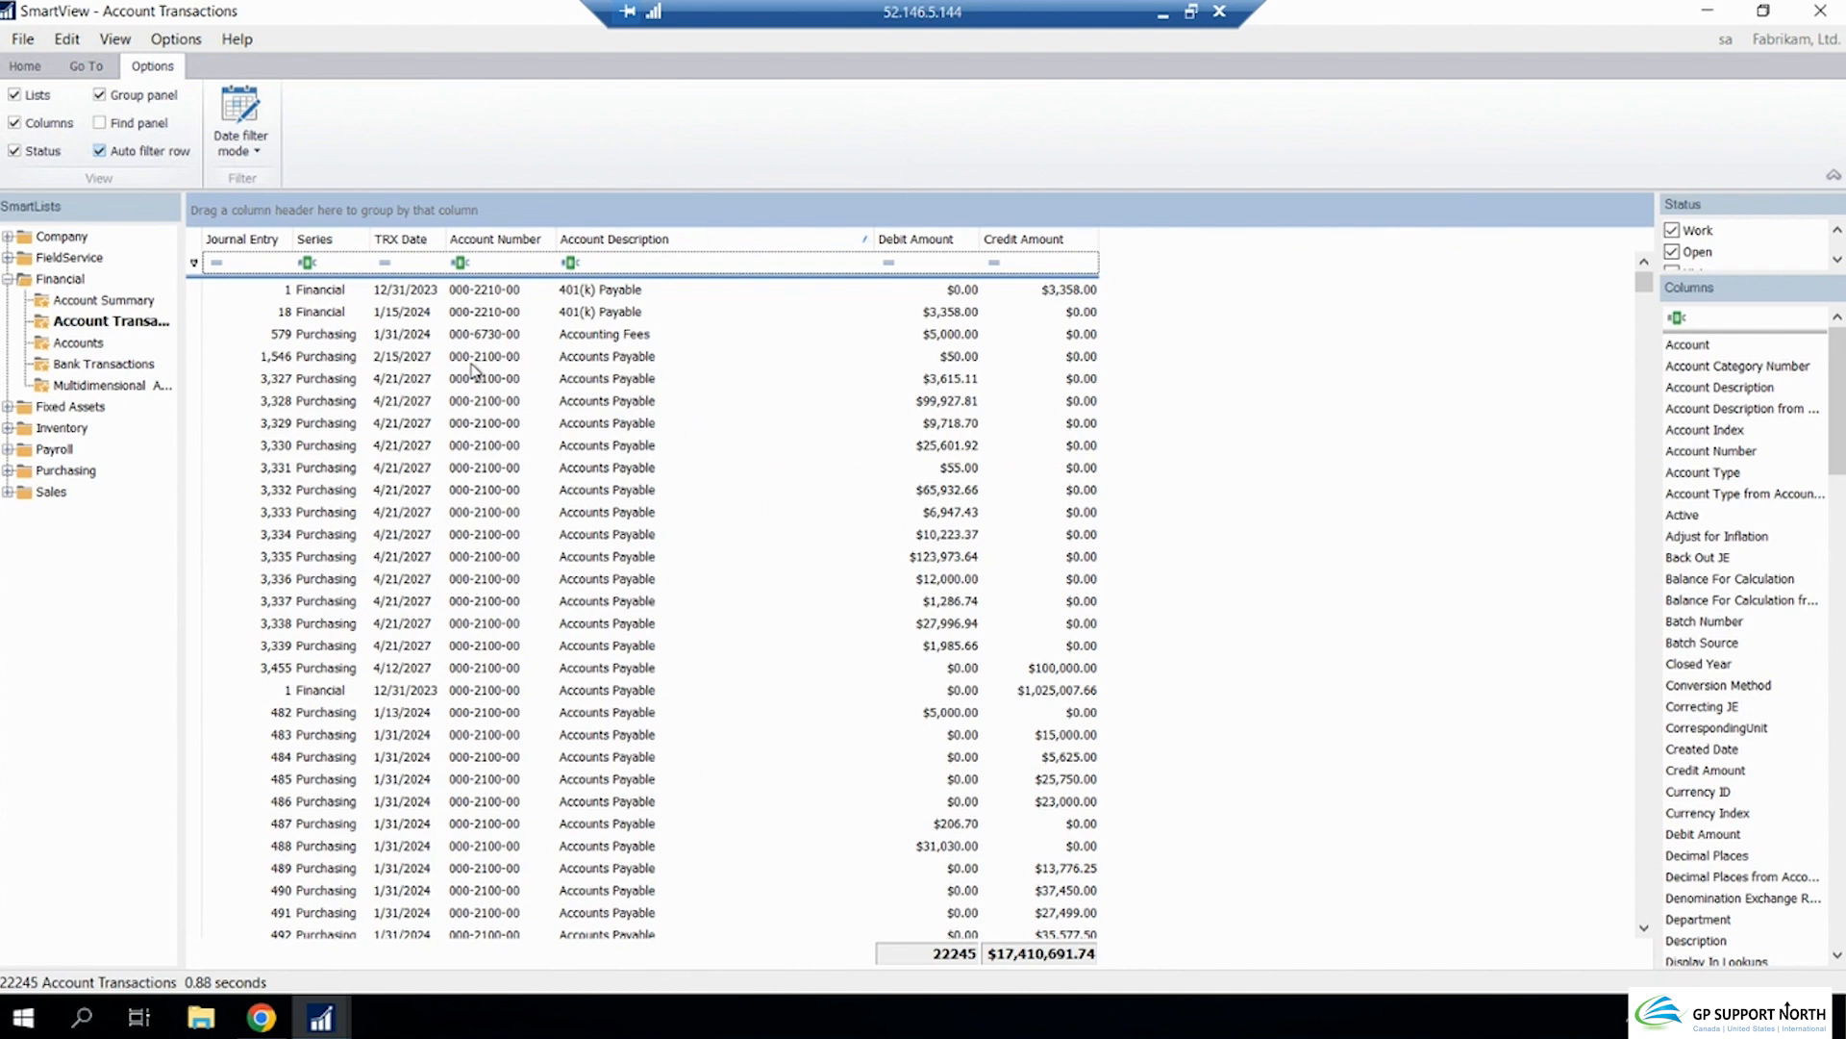
Group the transactions by Account Number and show the summary function options for the Cash - Operating Account's Credit Amount subtotal
left_click_drag(517, 242, 441, 213)
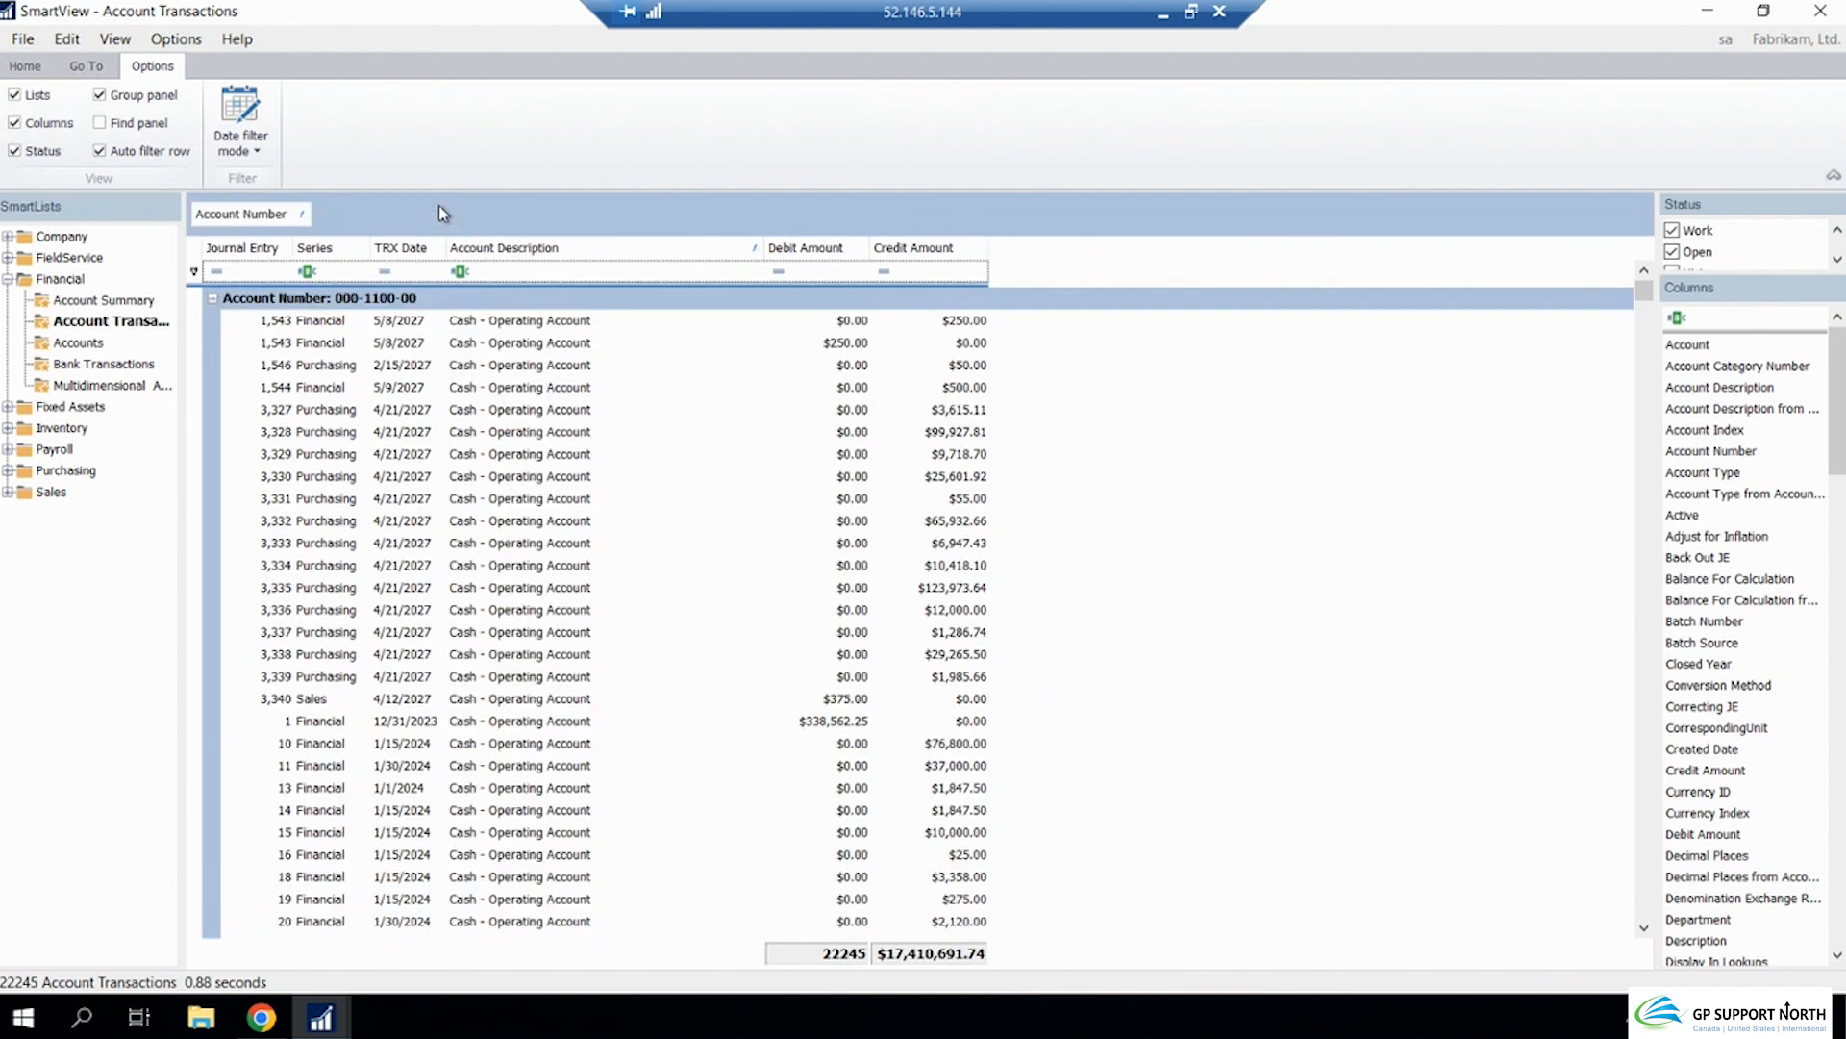
scroll(378, 473, "down", 15)
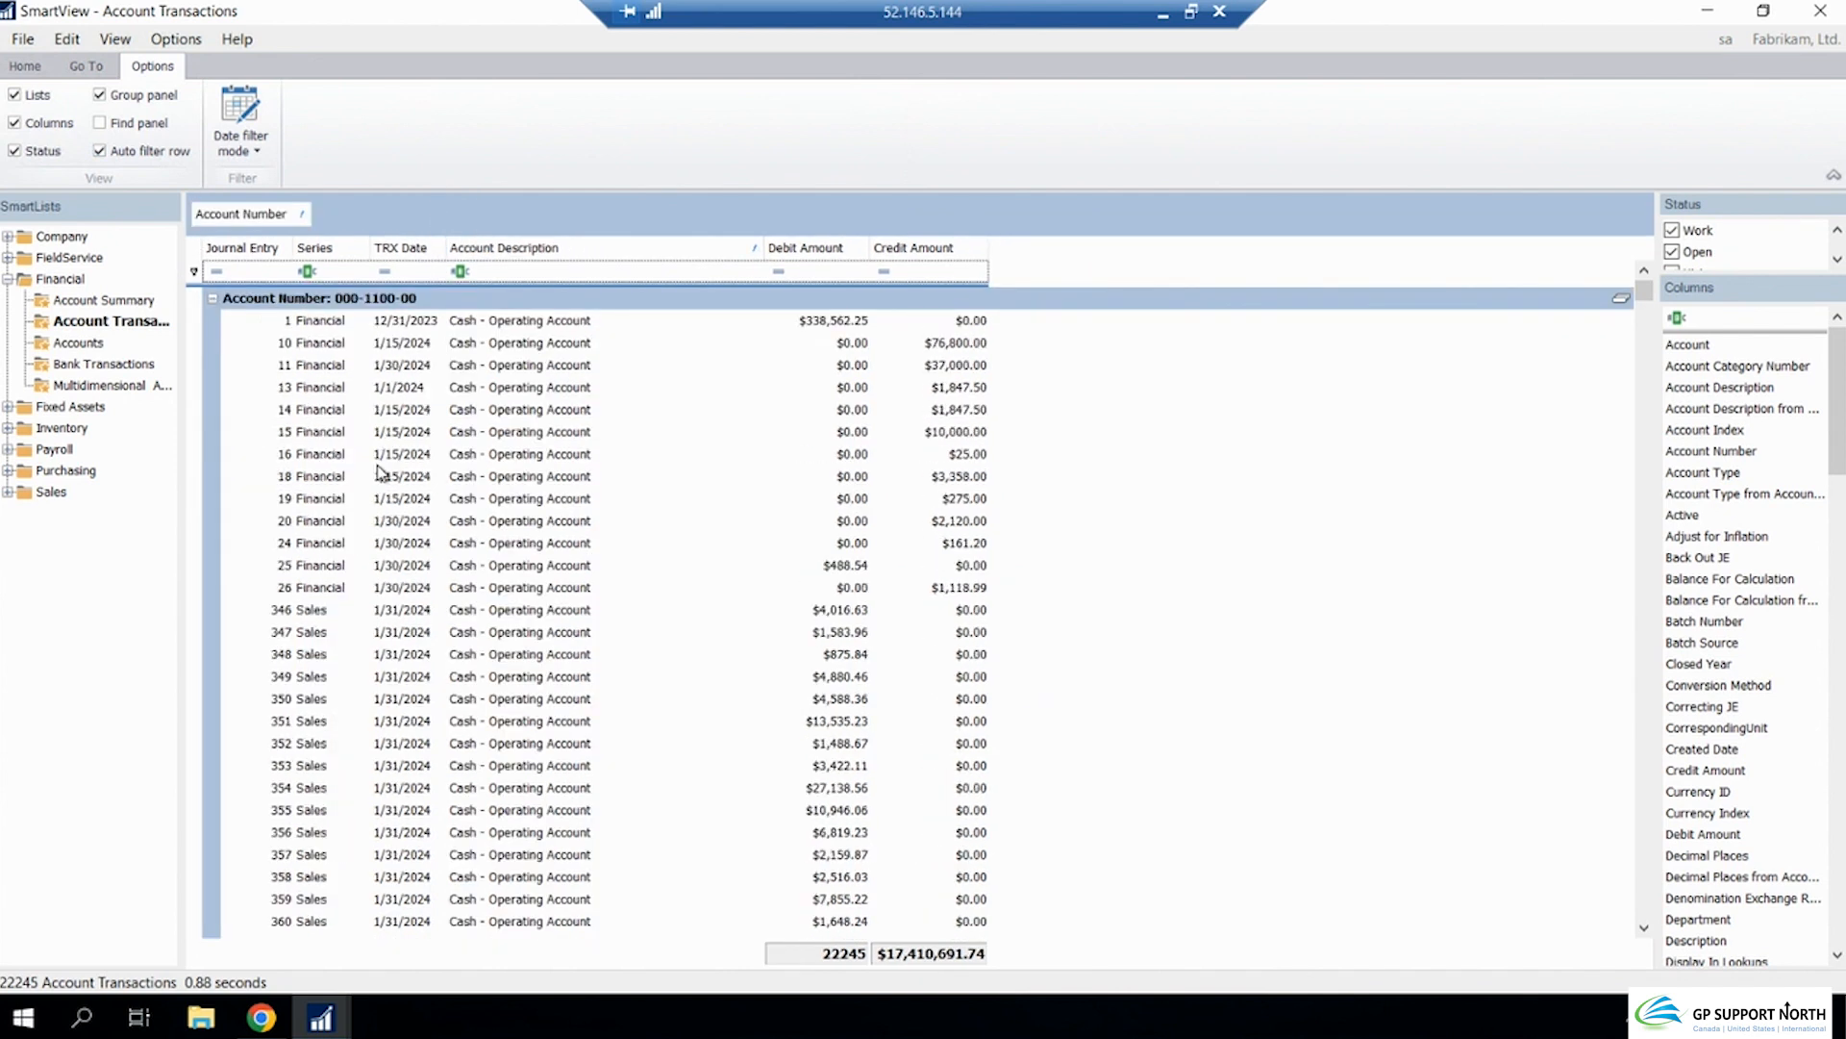
scroll(379, 473, "down", 20)
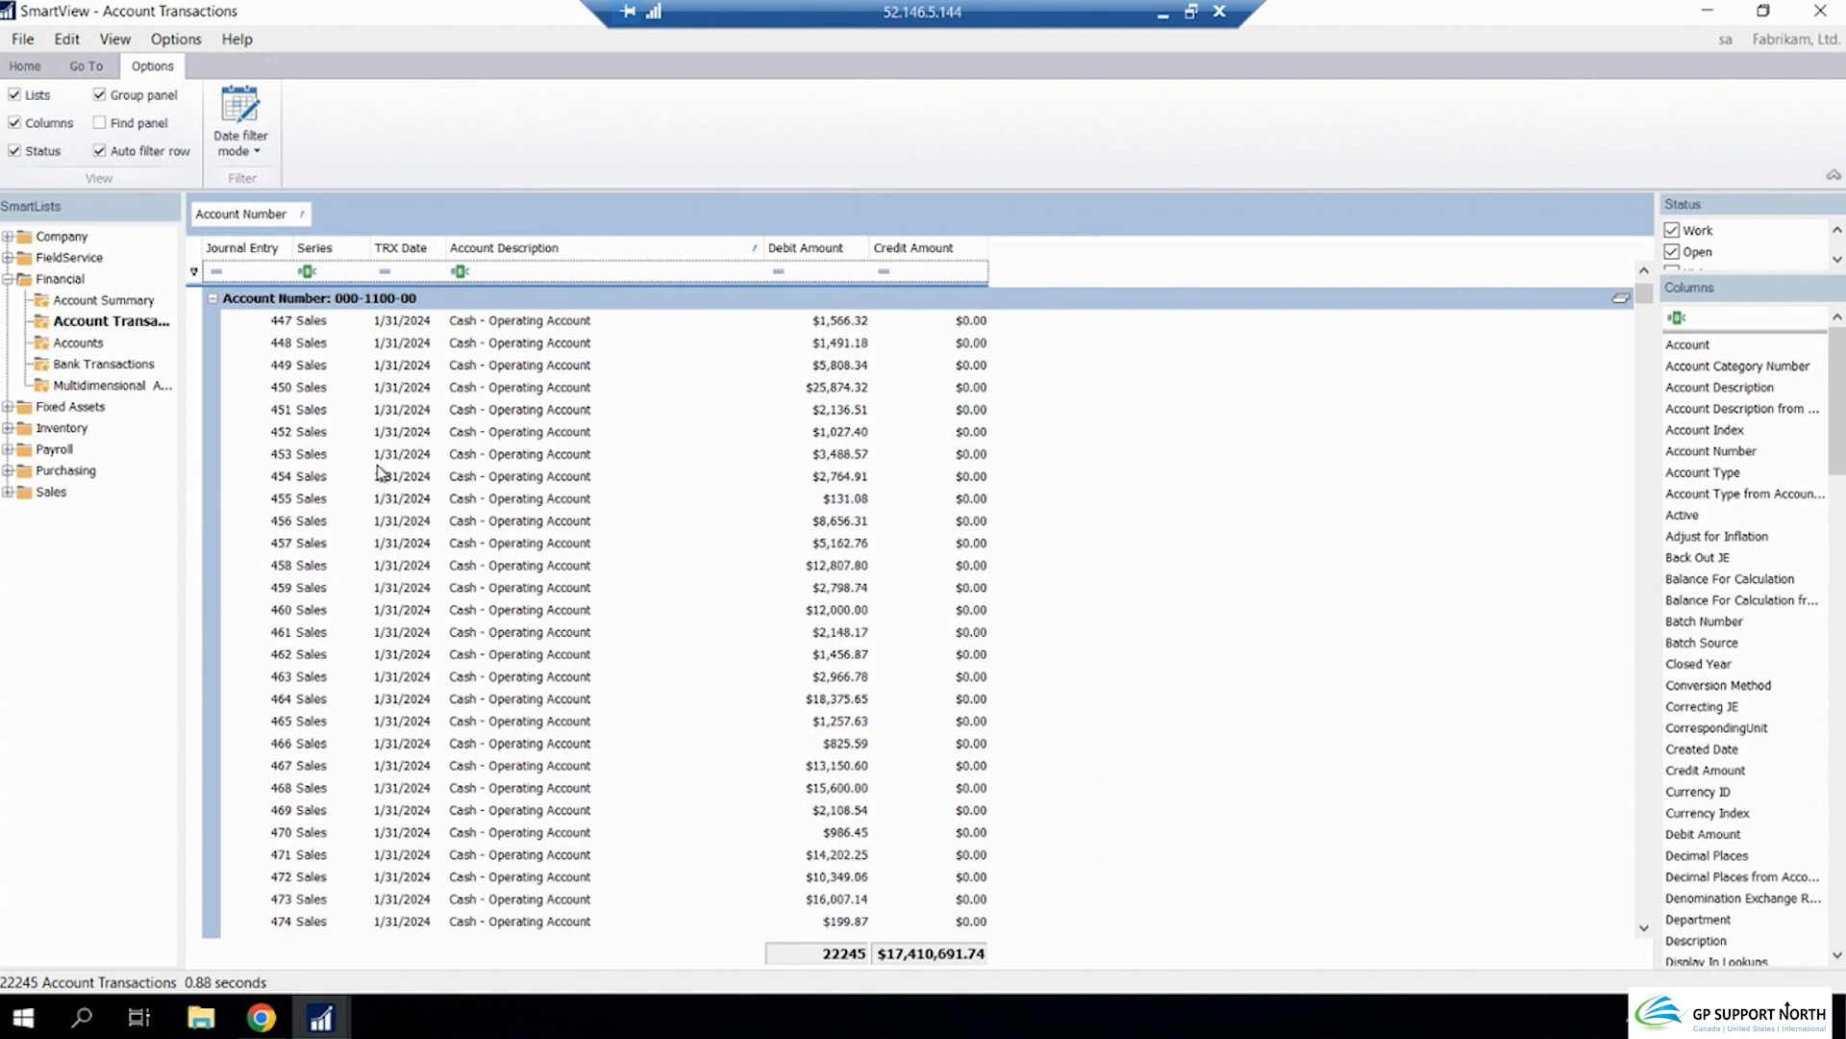
scroll(379, 473, "down", 20)
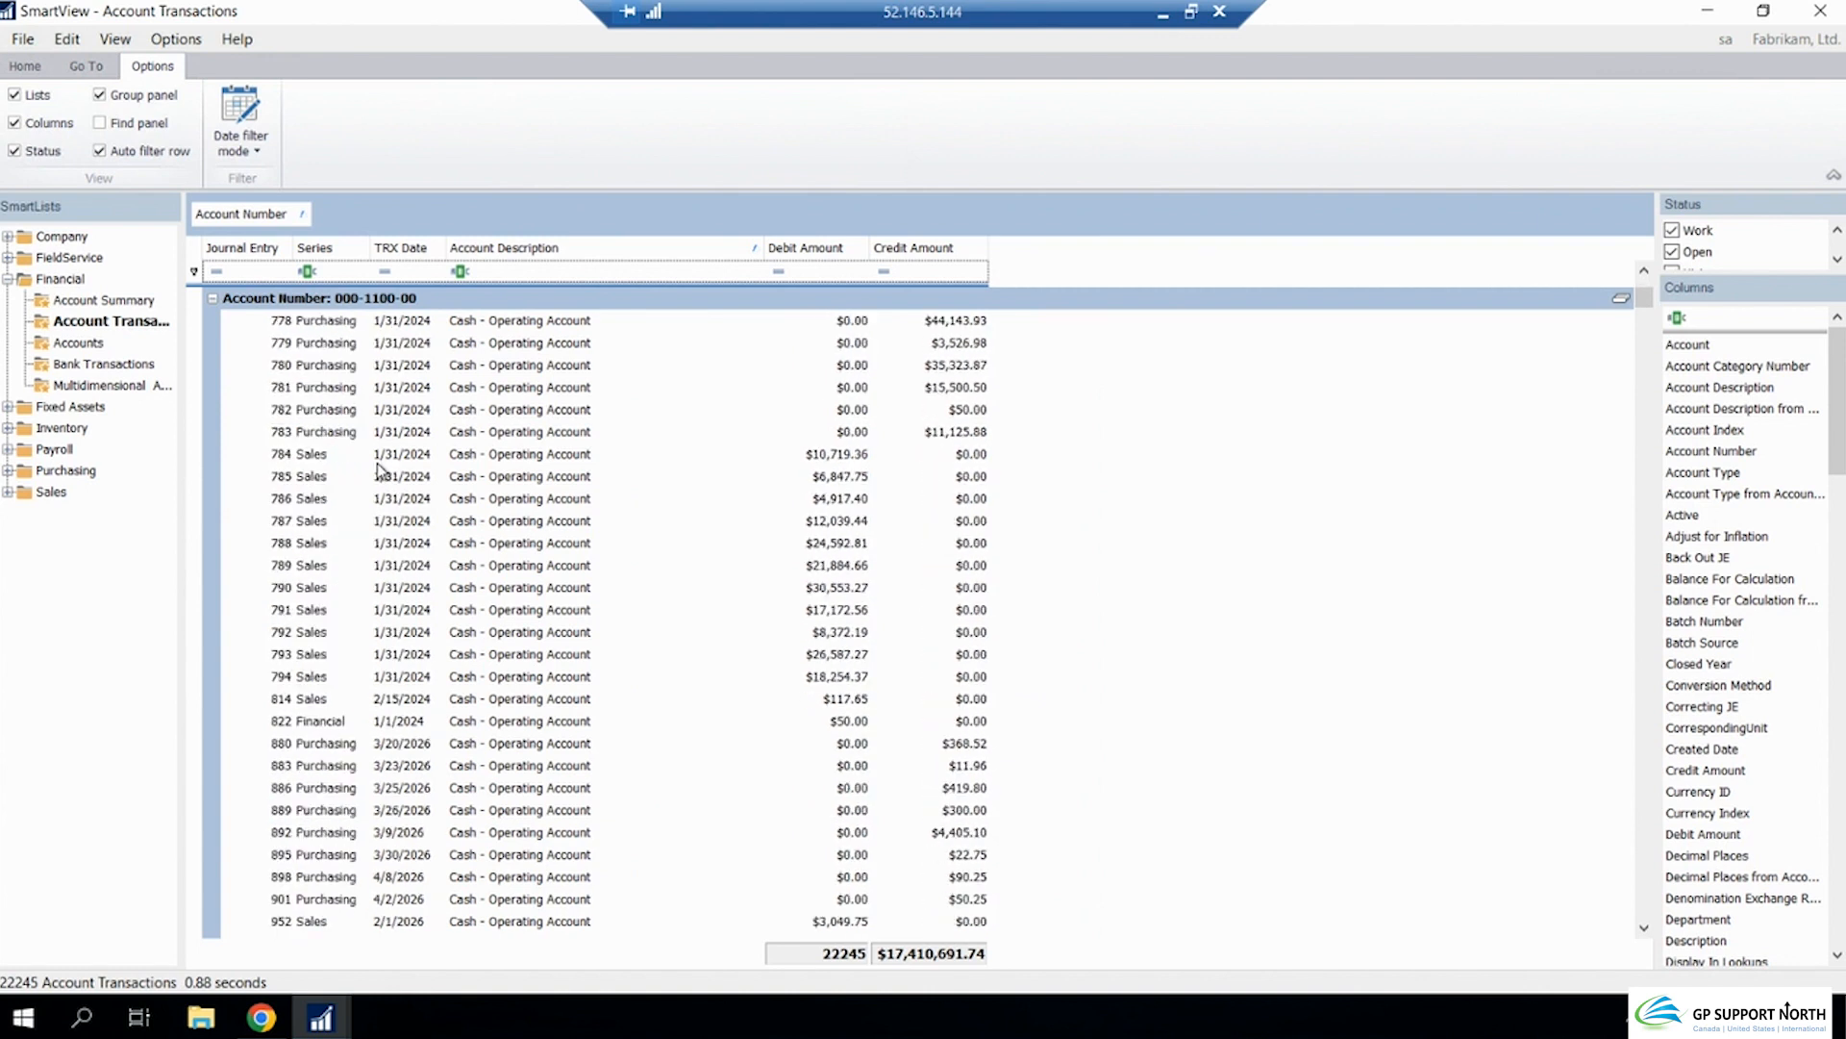
scroll(379, 471, "down", 20)
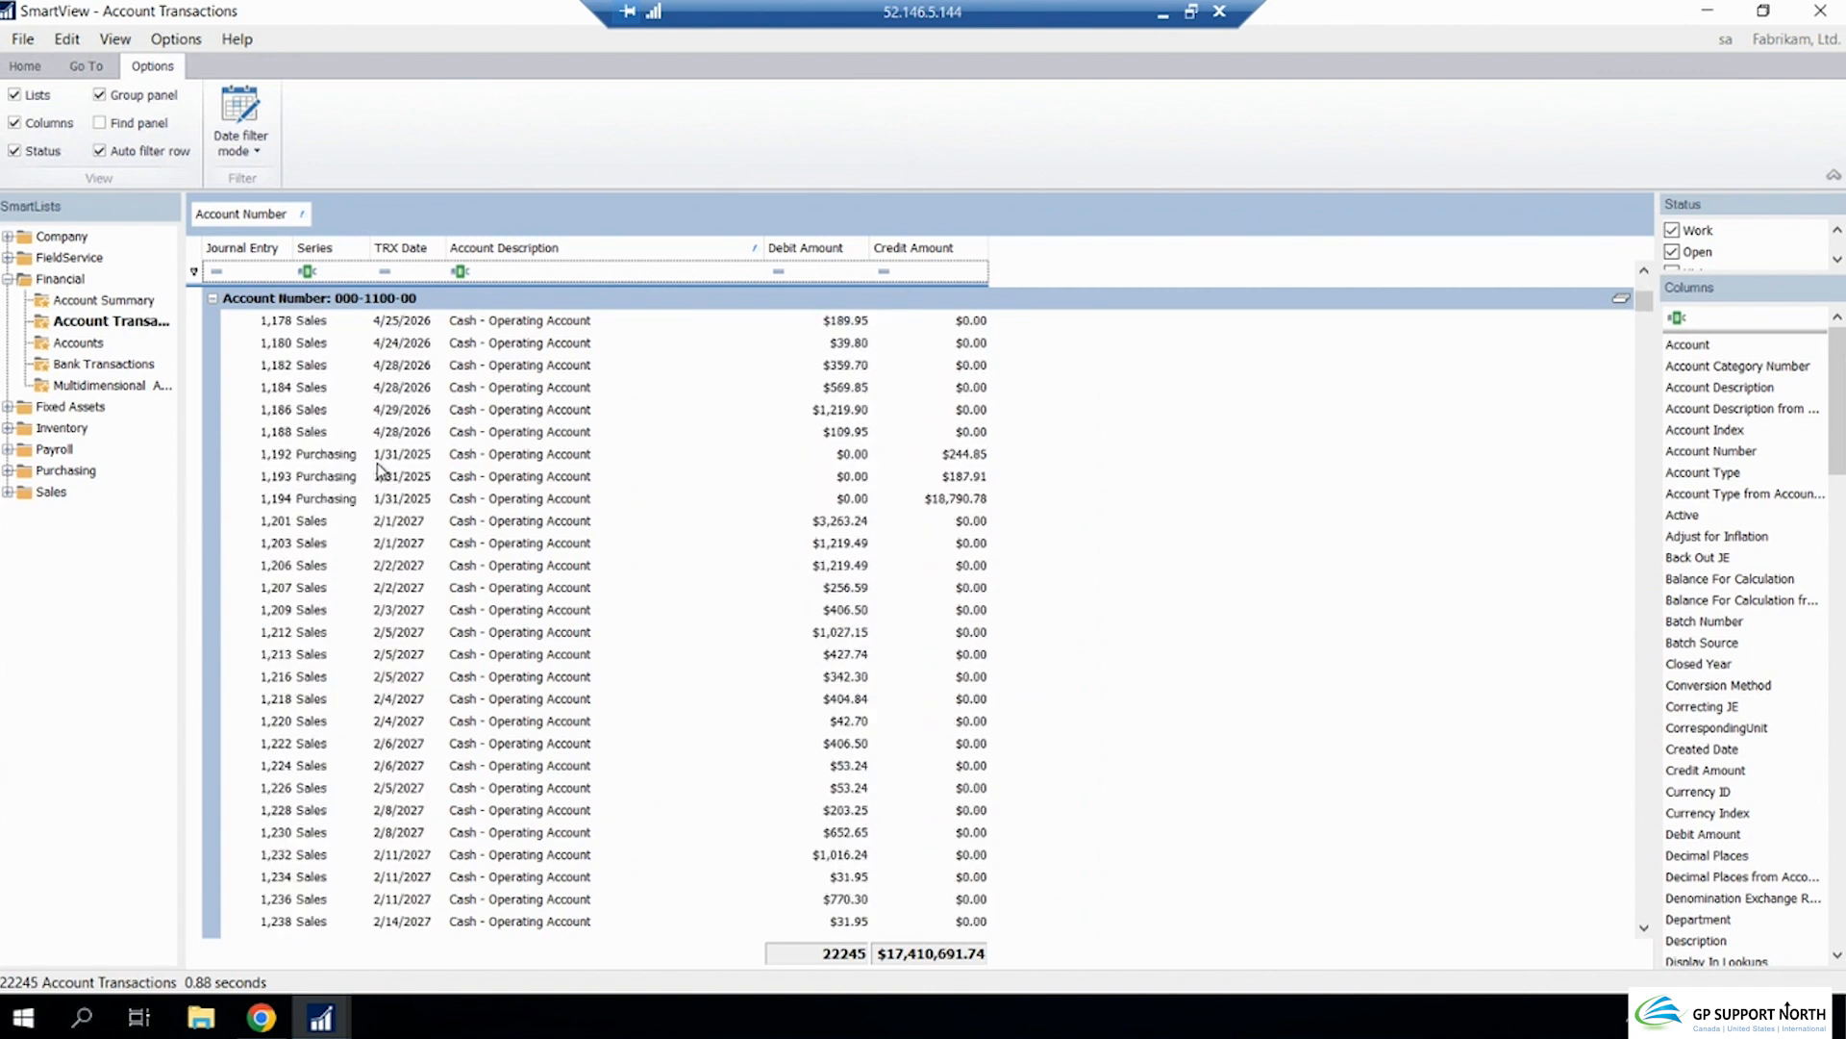
scroll(379, 471, "down", 20)
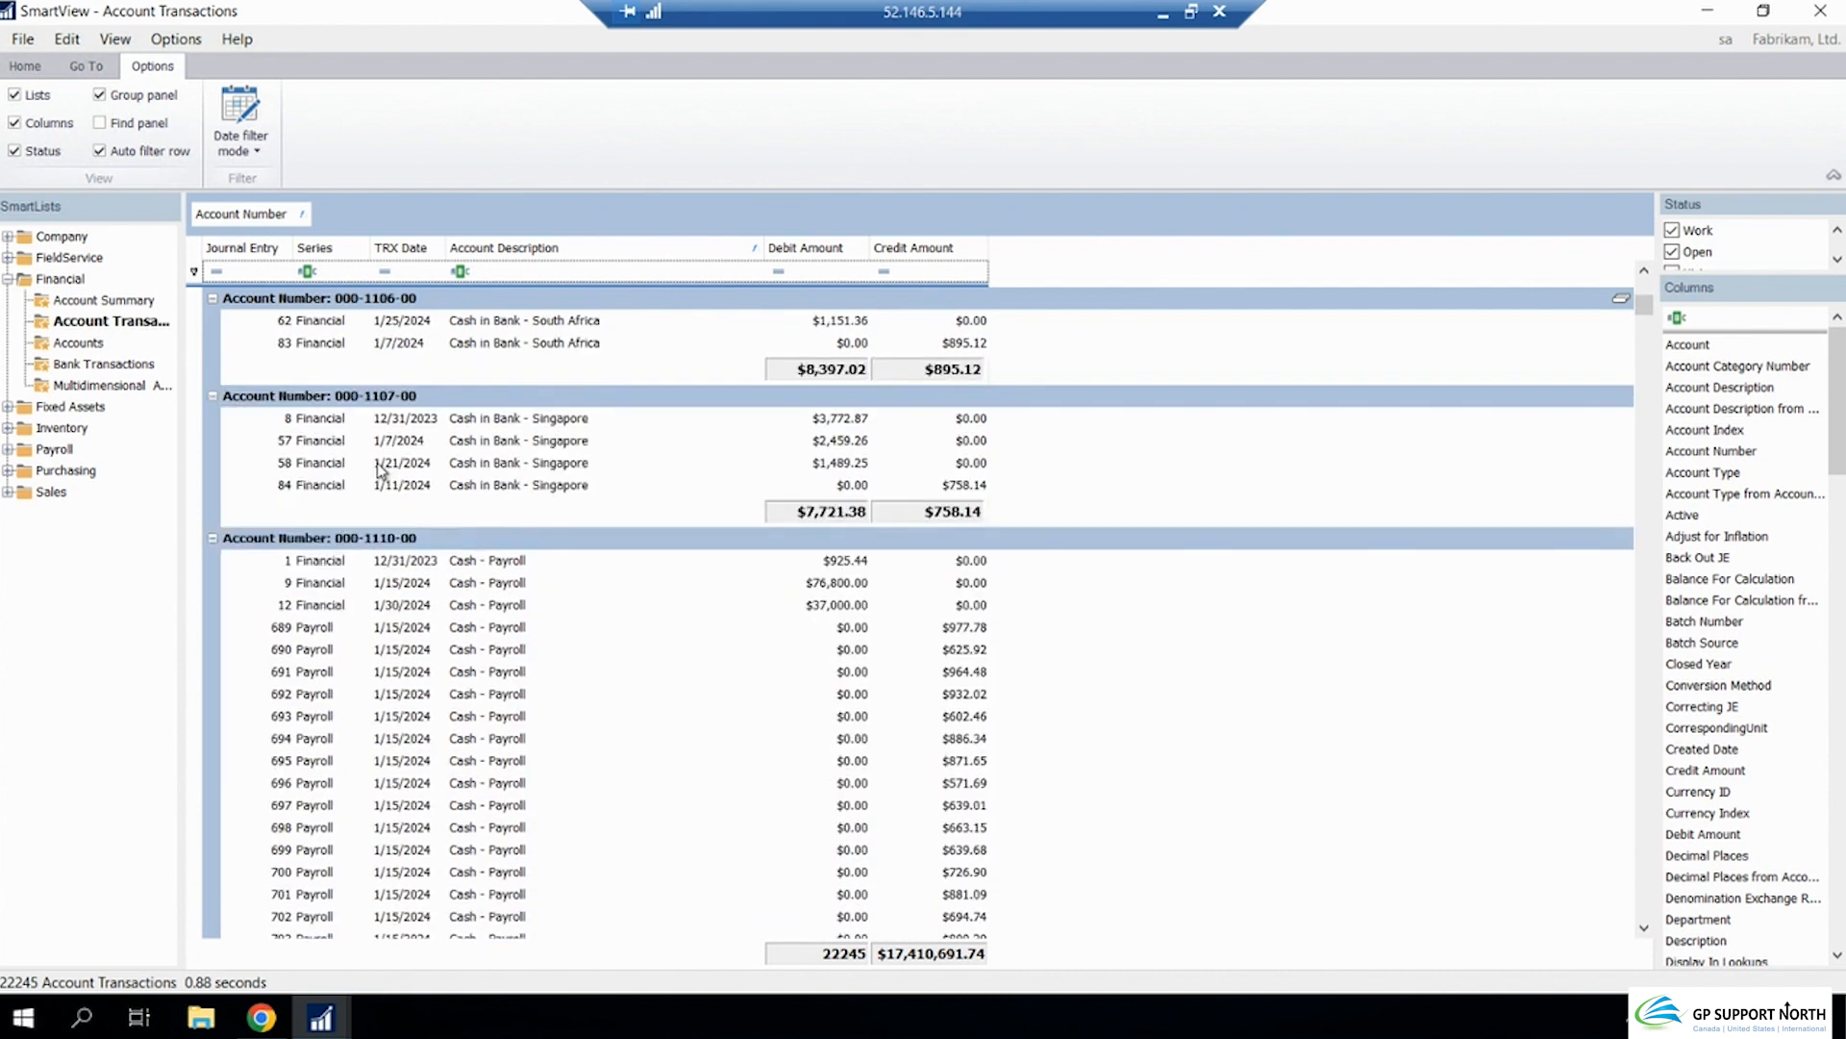
scroll(379, 471, "up", 7)
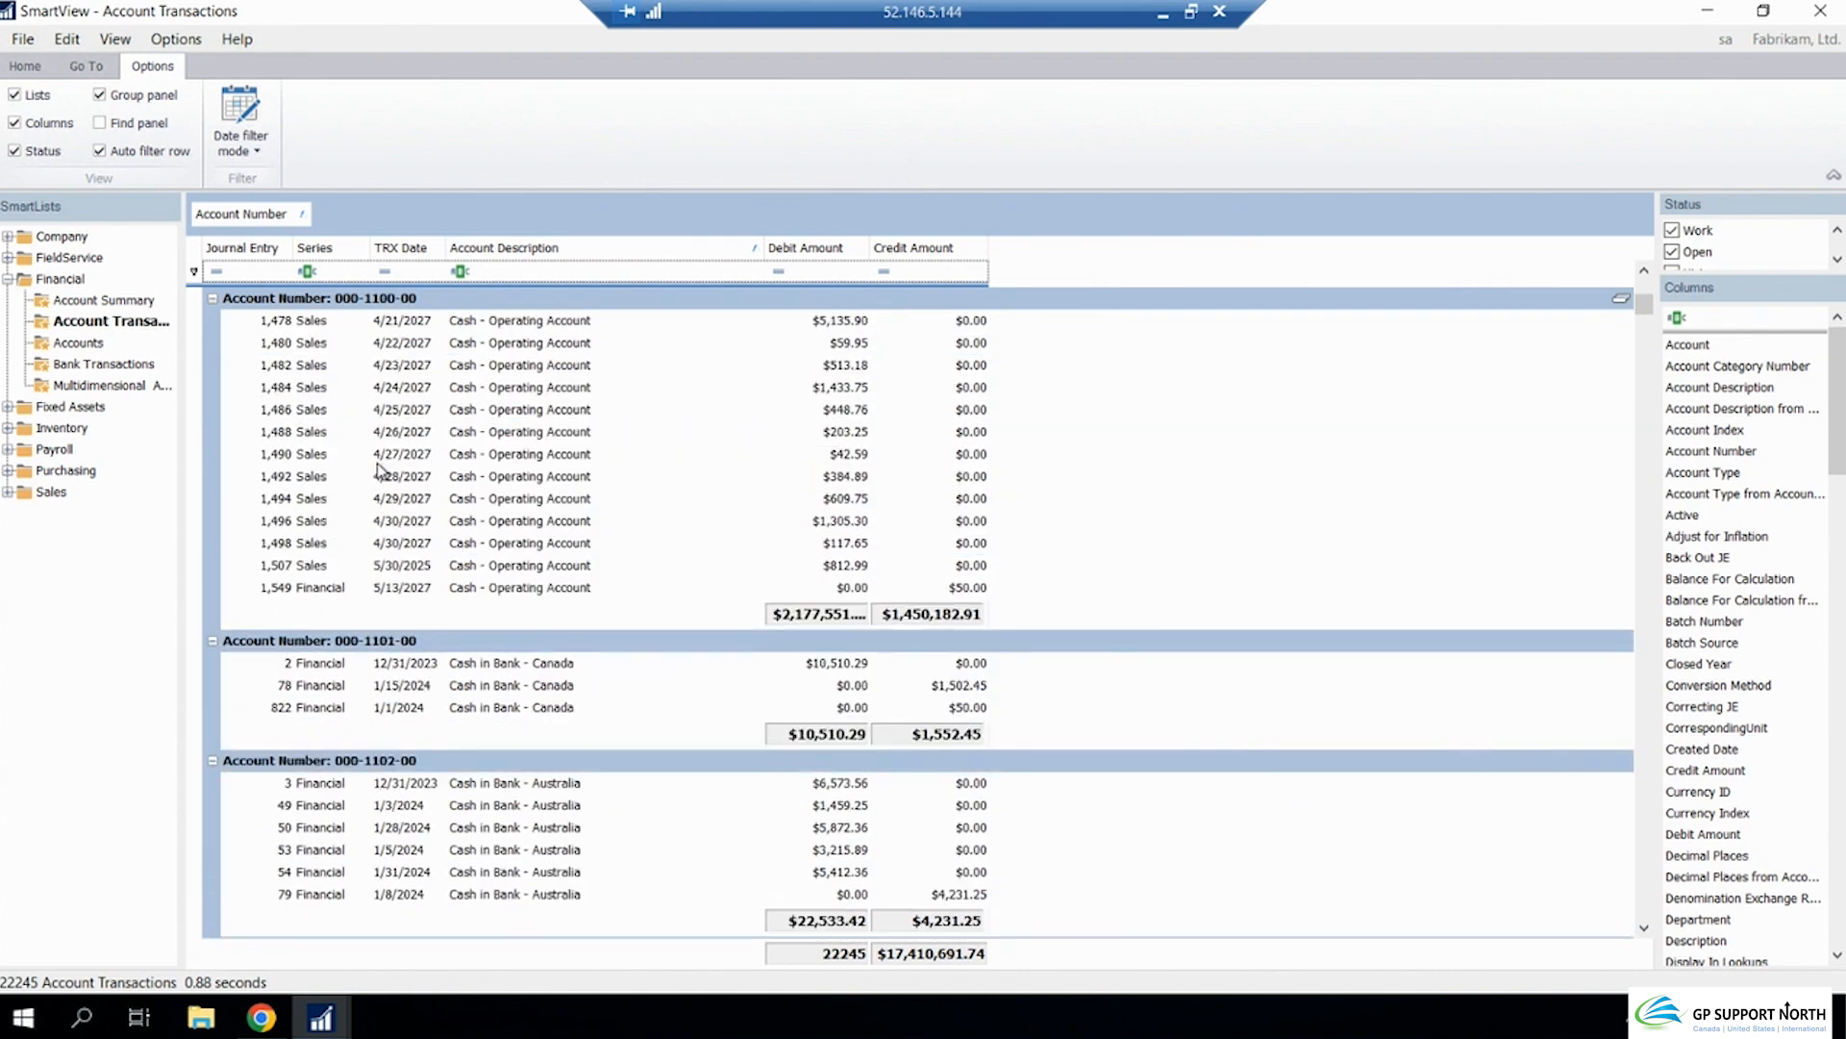
scroll(379, 471, "down", 2)
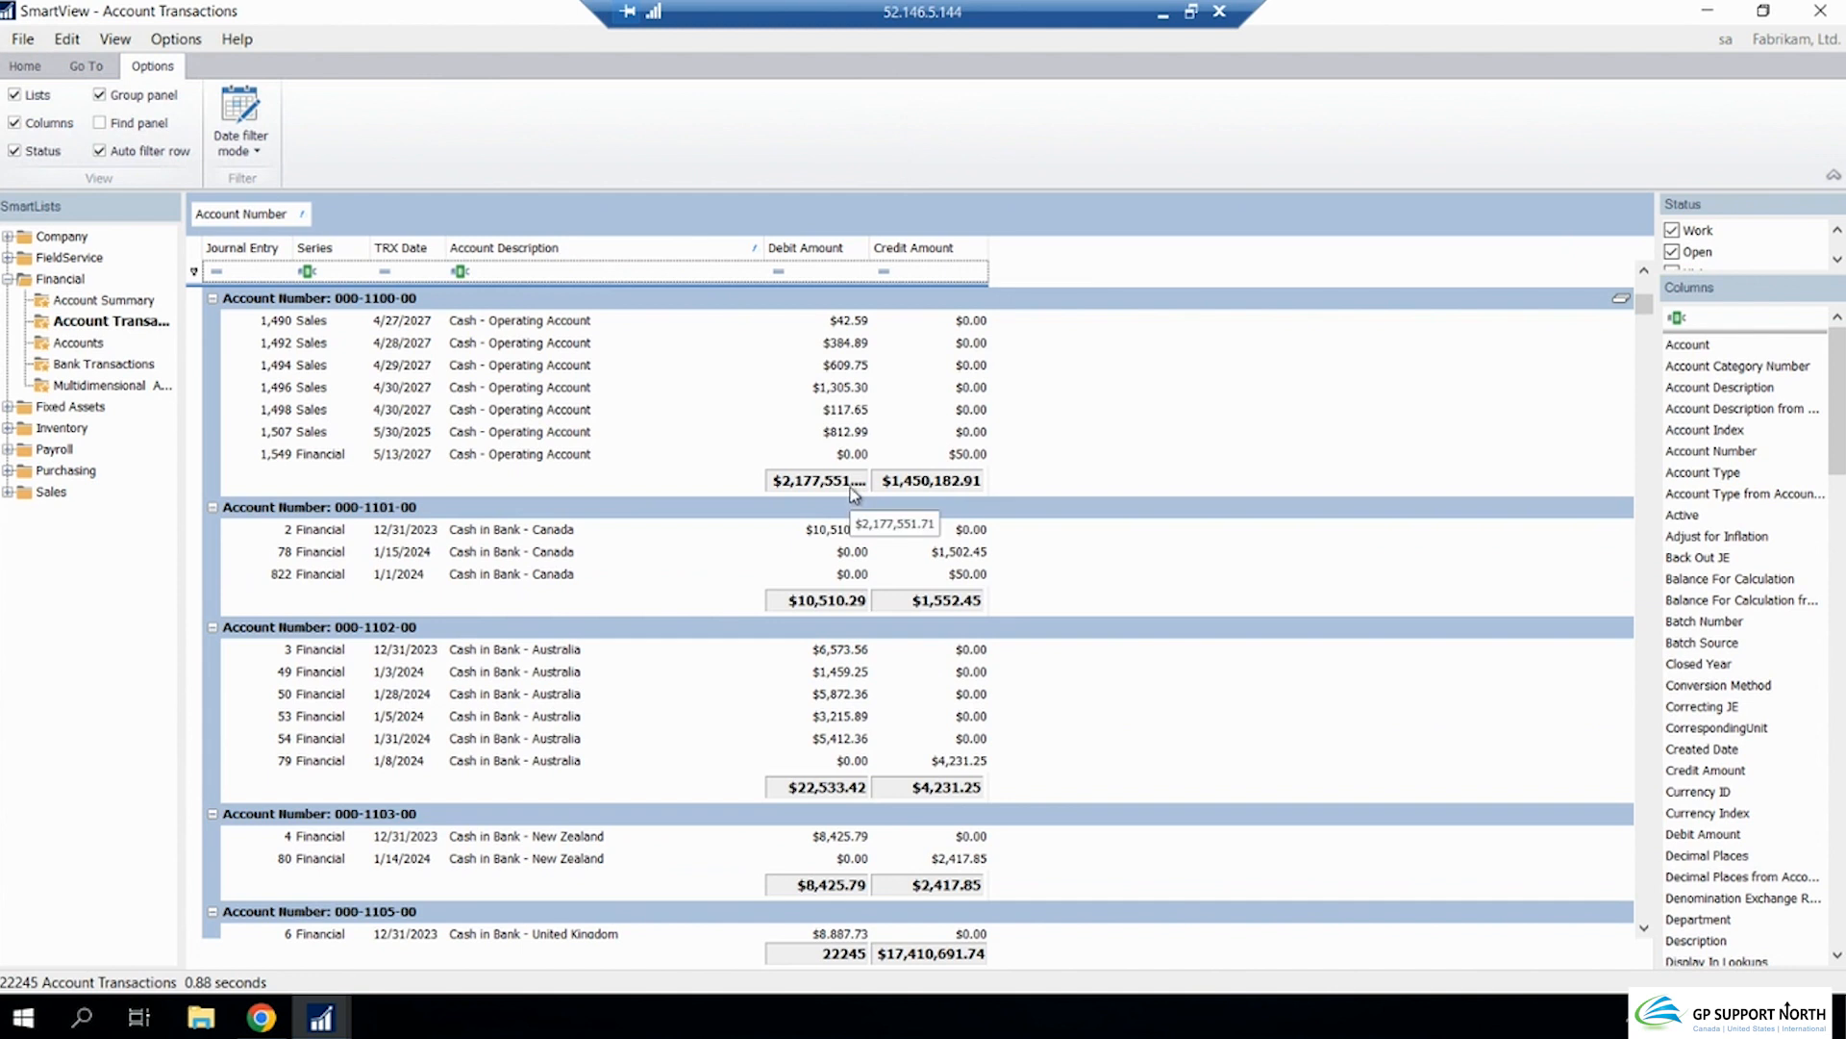
right_click(944, 489)
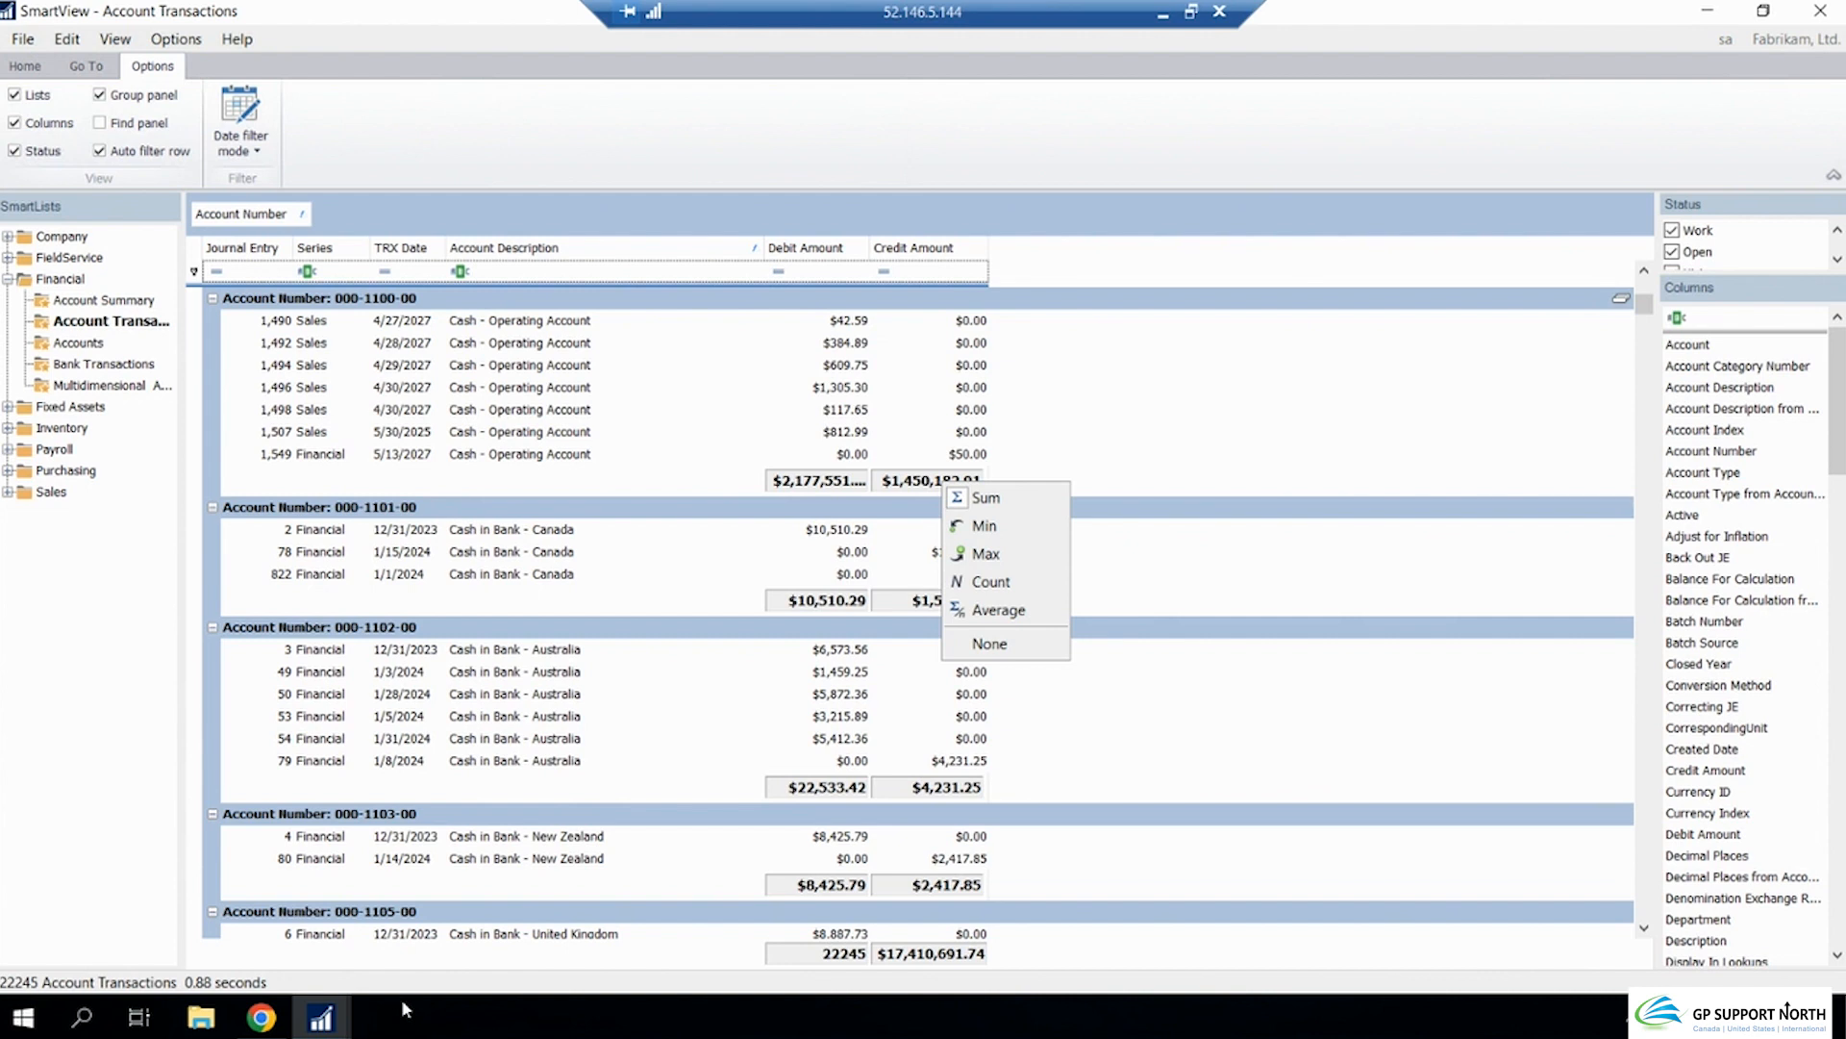
Switch to Microsoft Dynamics GP and open a second SmartView window
left_click(319, 1025)
left_click(264, 952)
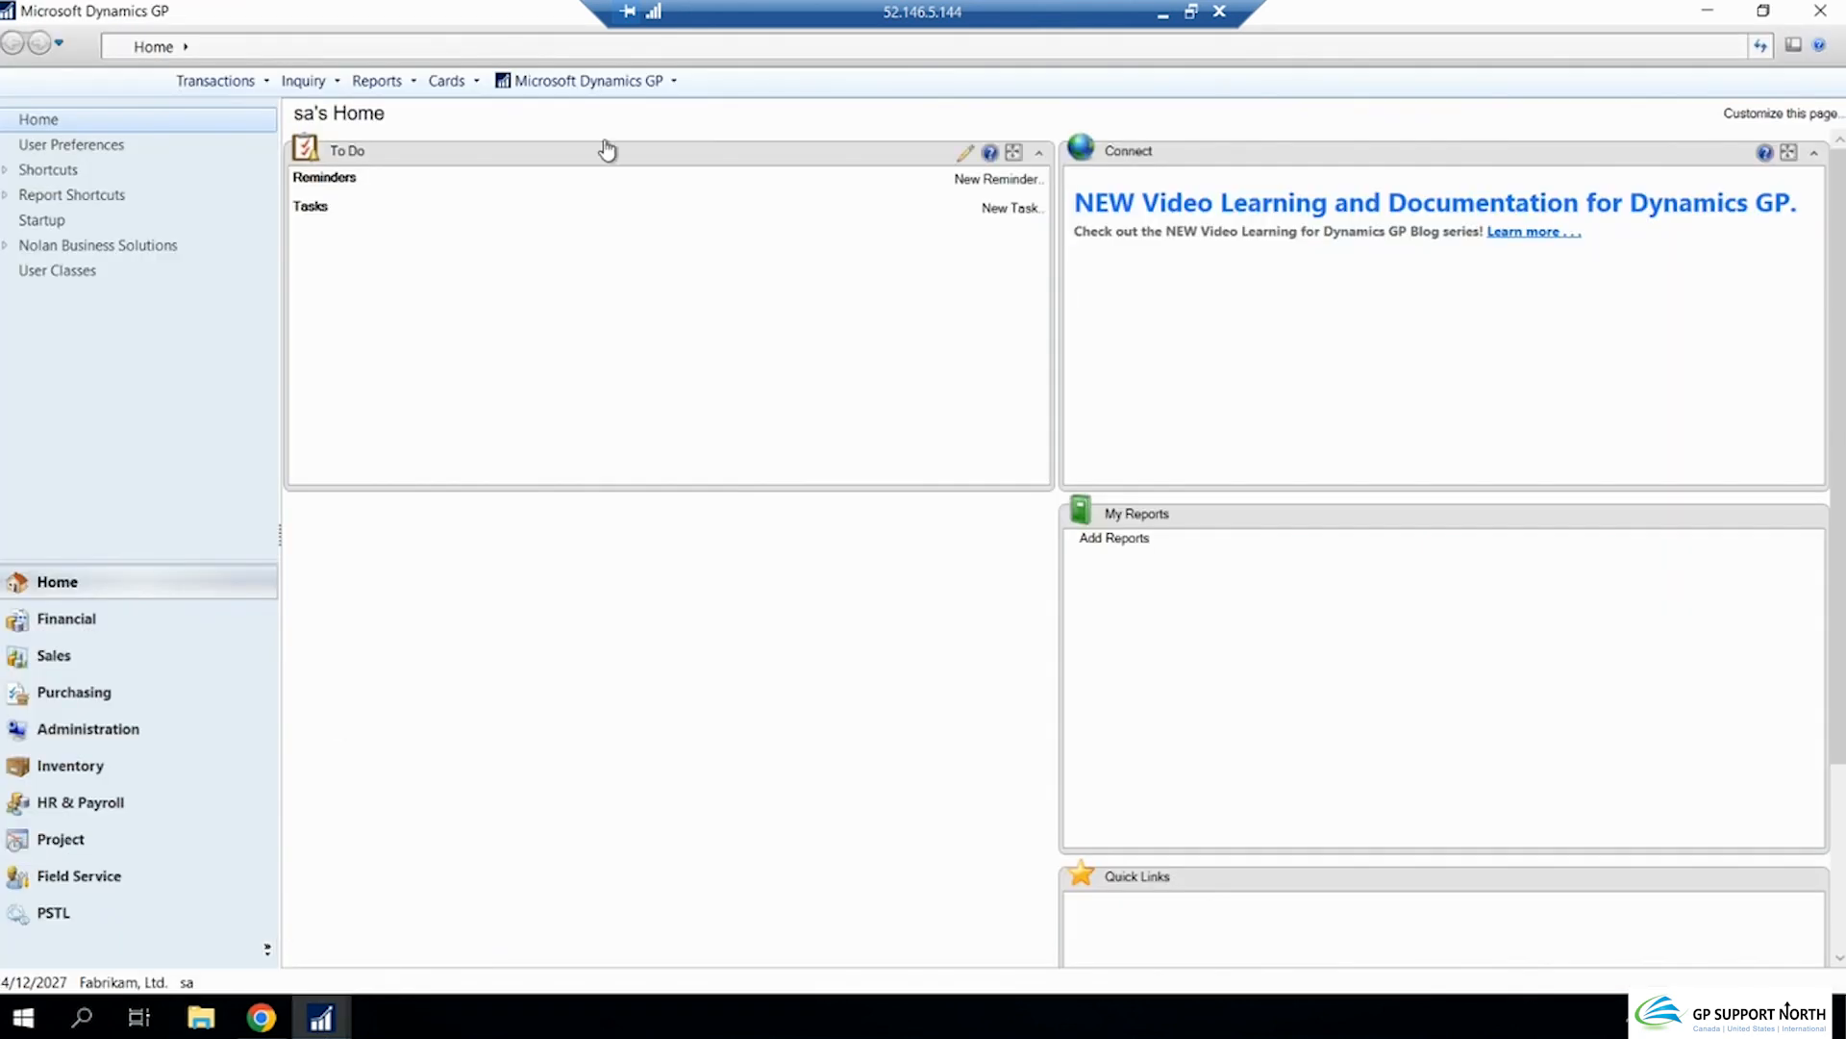
left_click(619, 87)
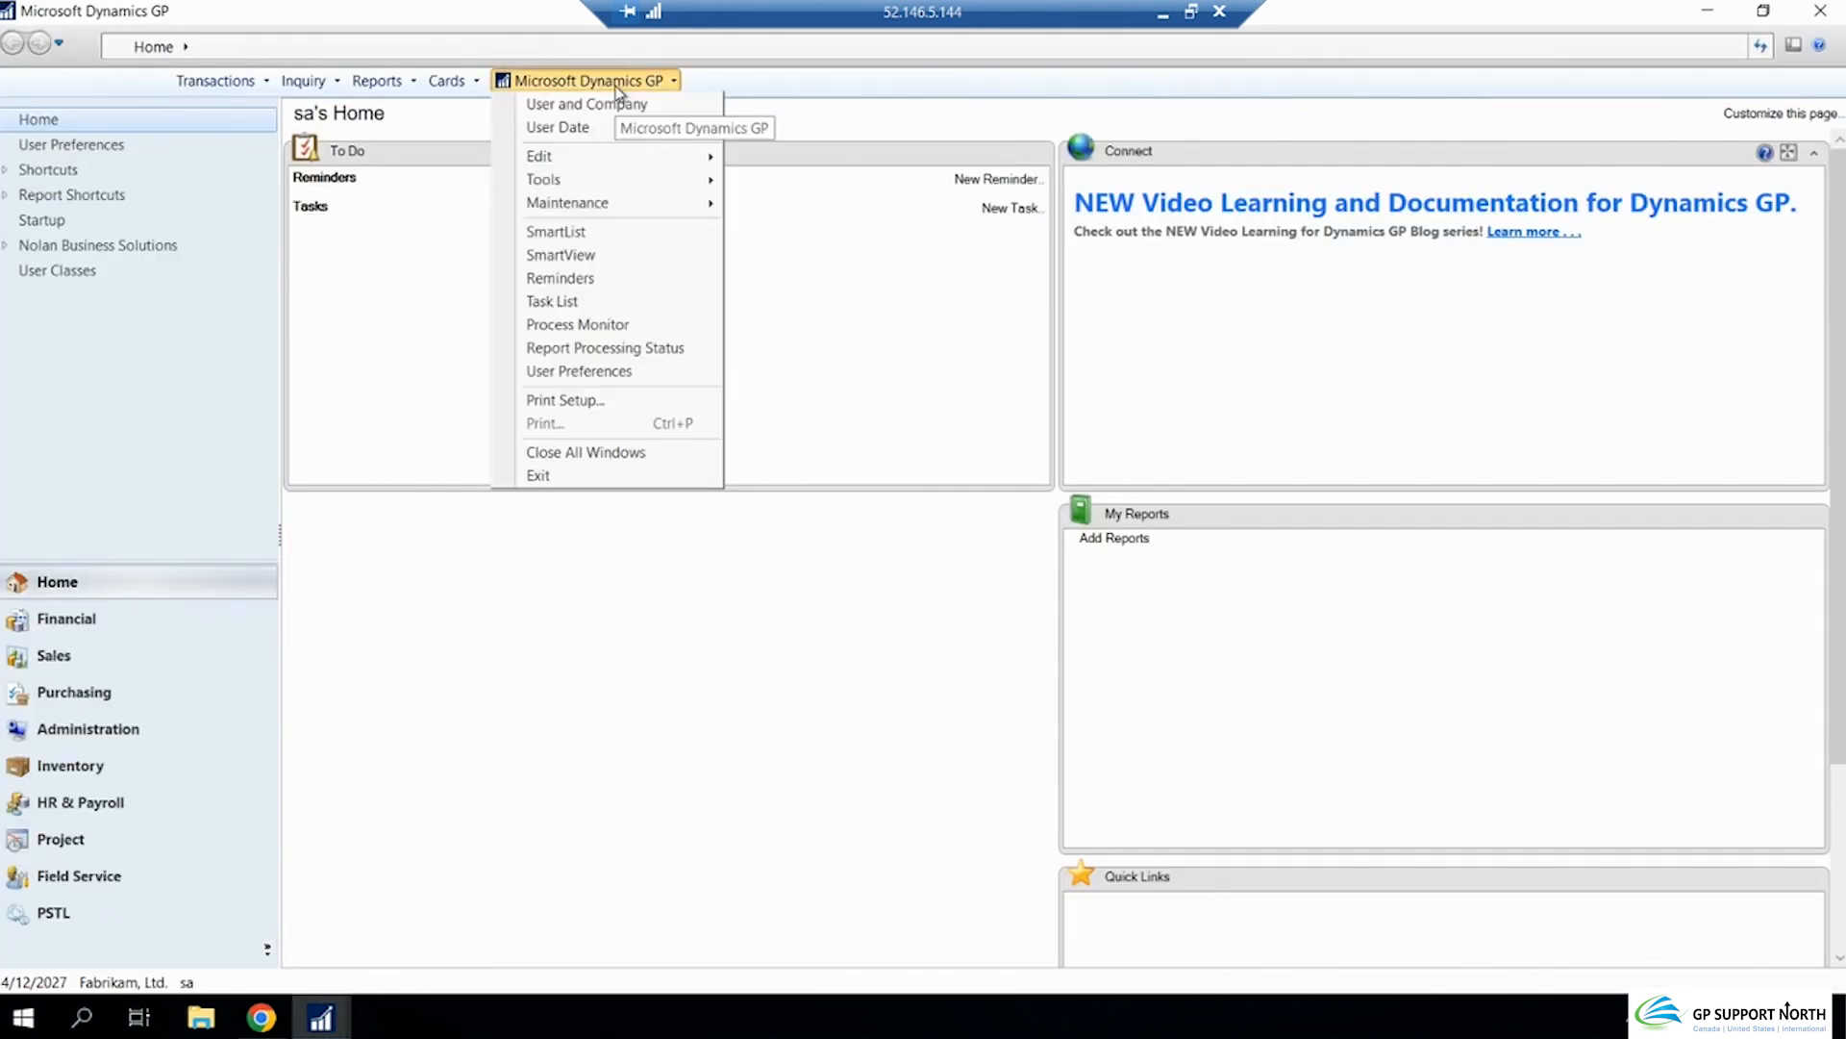
left_click(601, 255)
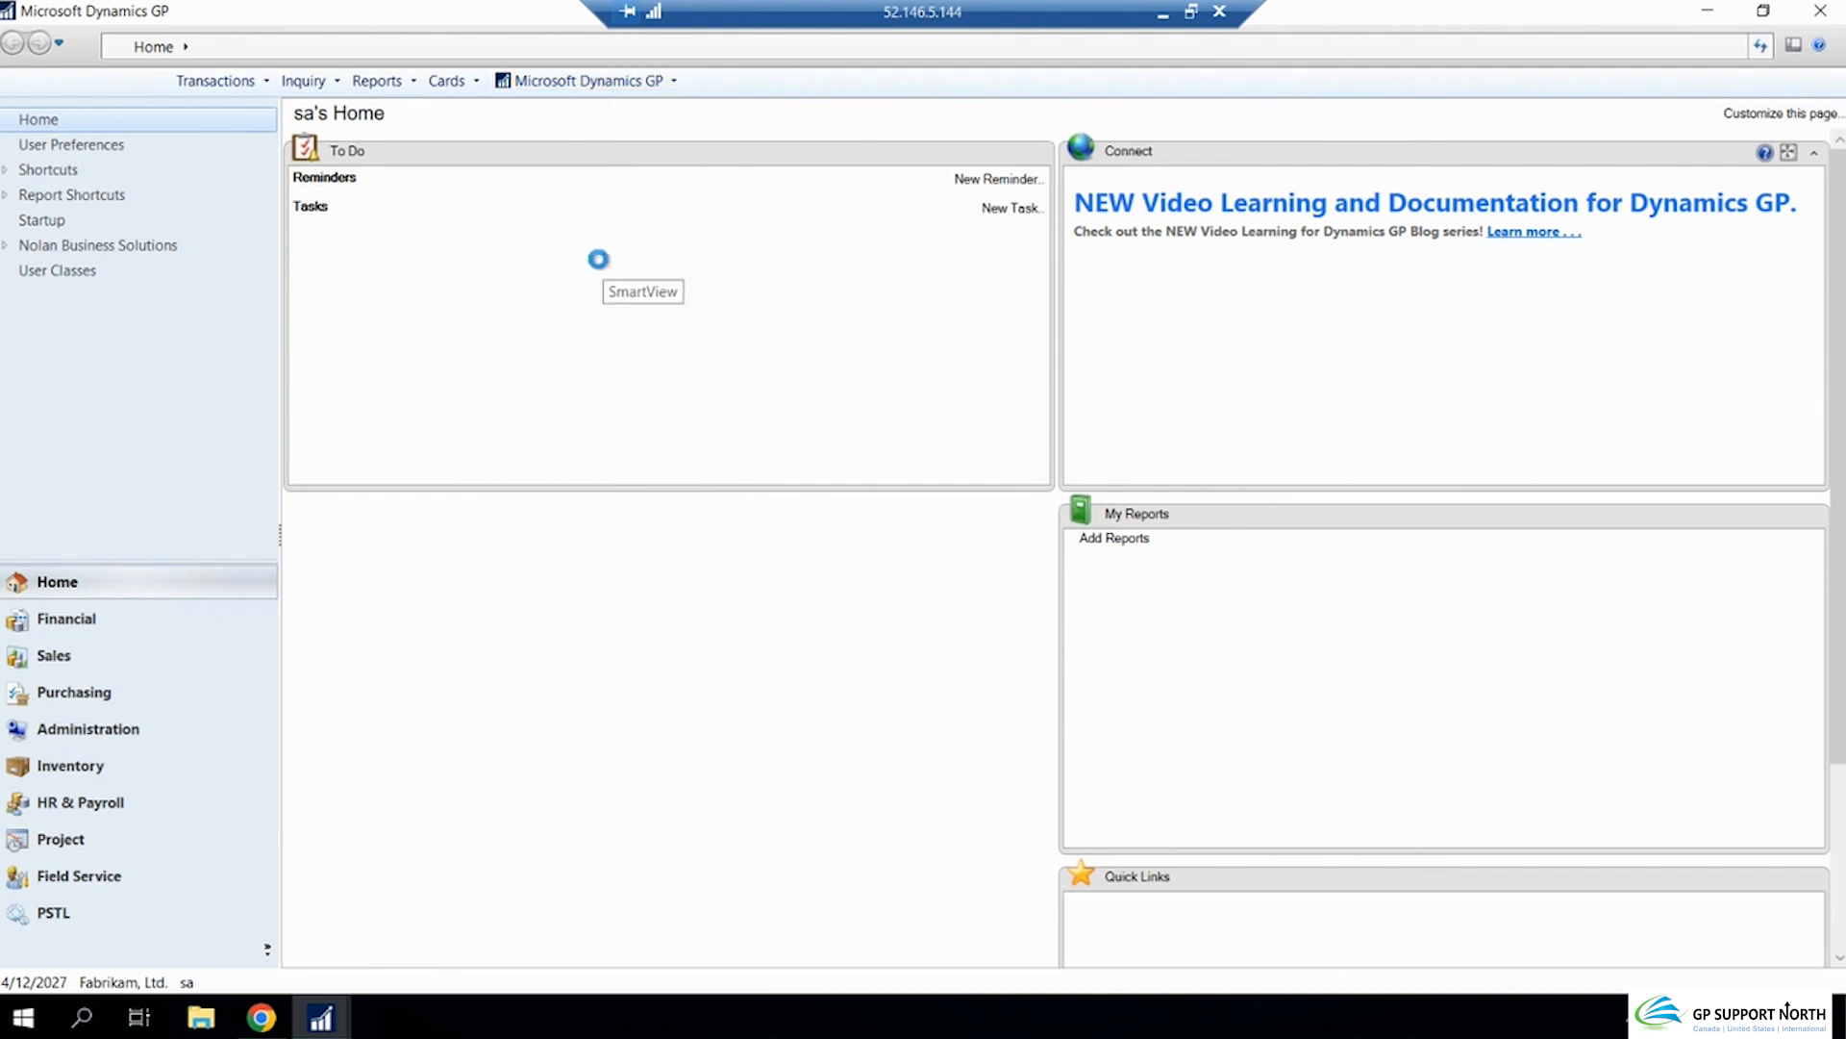
Switch between the Account Transactions window and the new empty SmartView window, and maximize the new one
mouse_move(320, 1018)
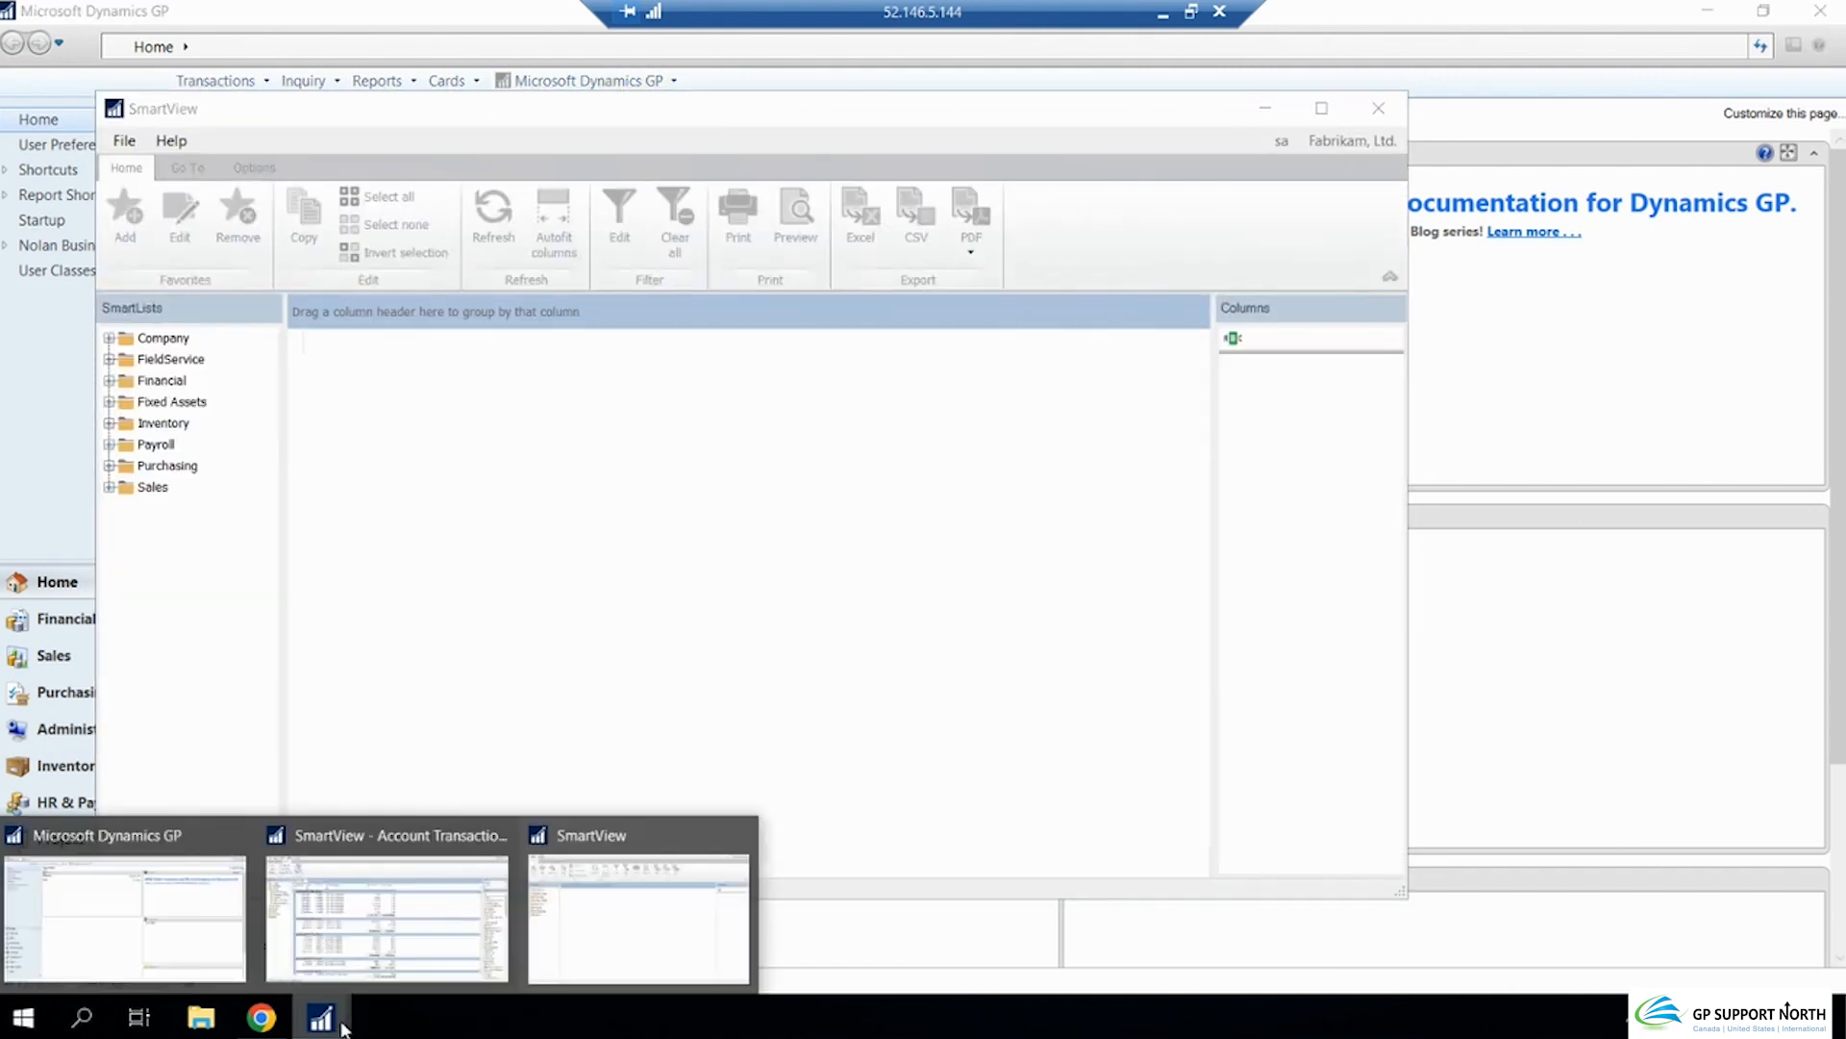
left_click(384, 967)
left_click(320, 1017)
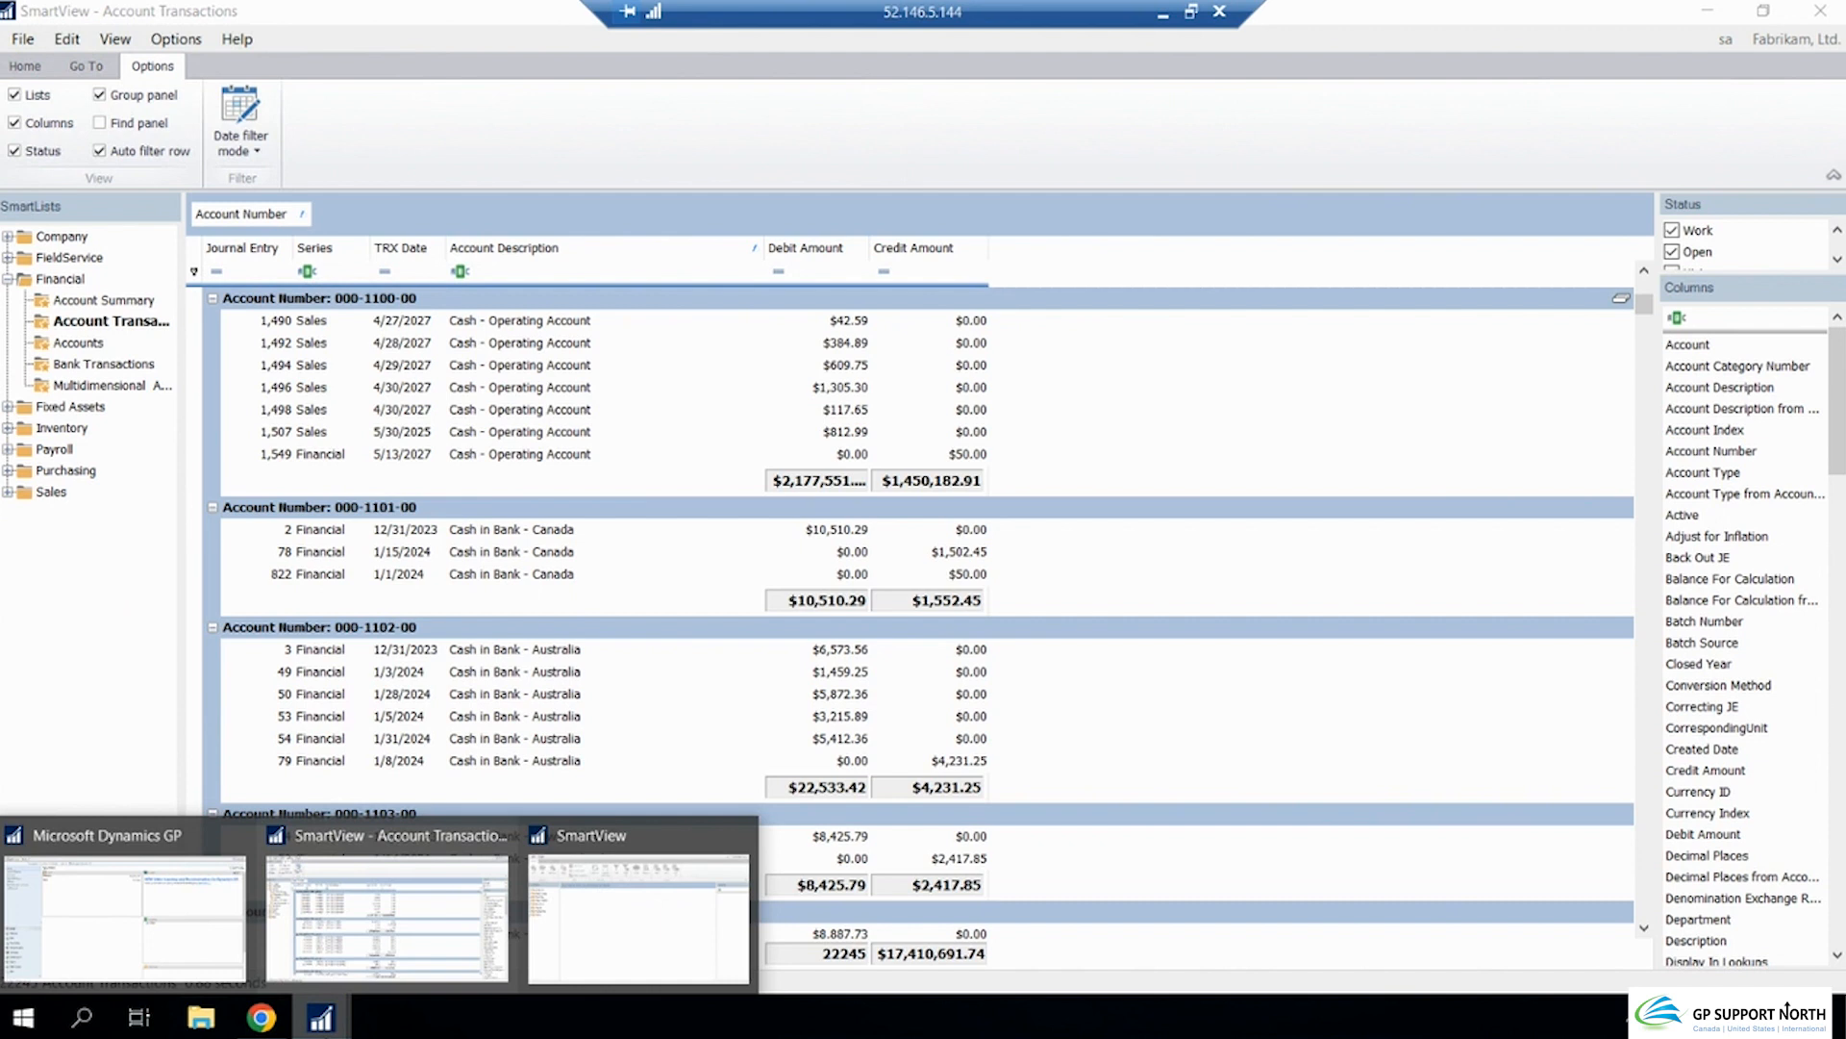
left_click(590, 958)
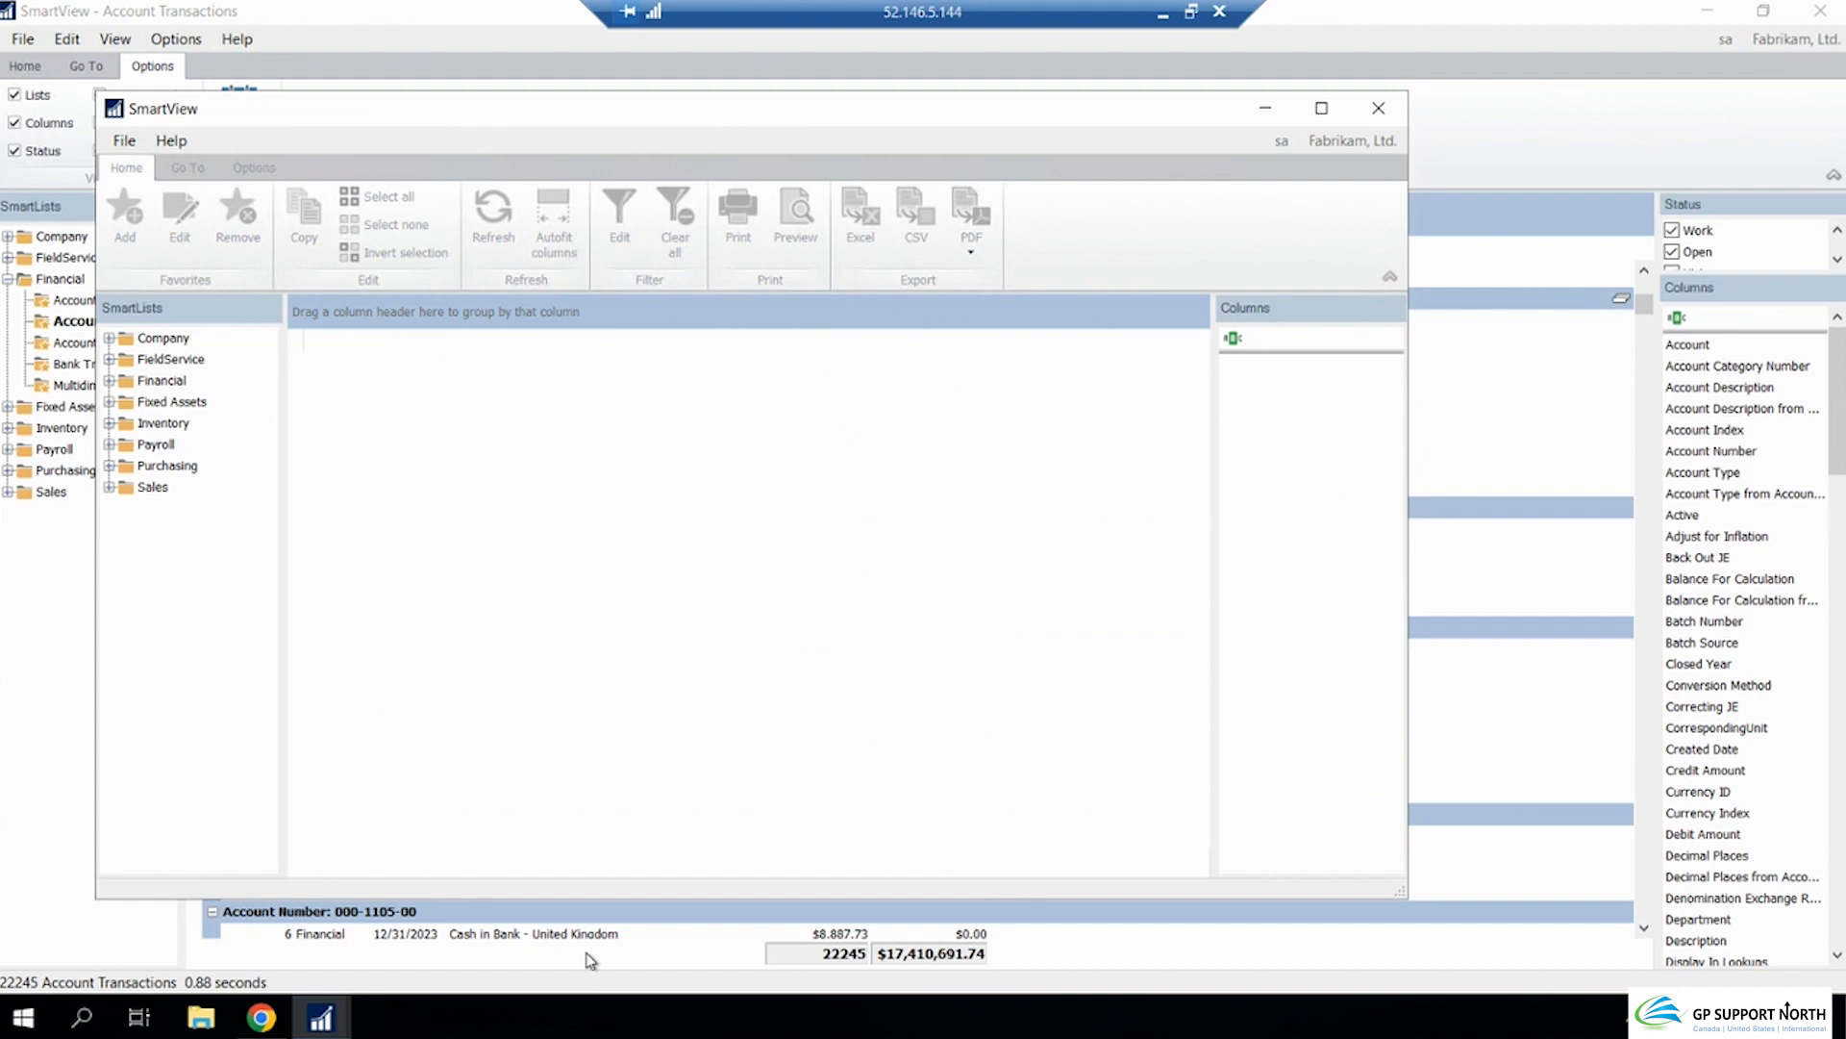
double_click(293, 122)
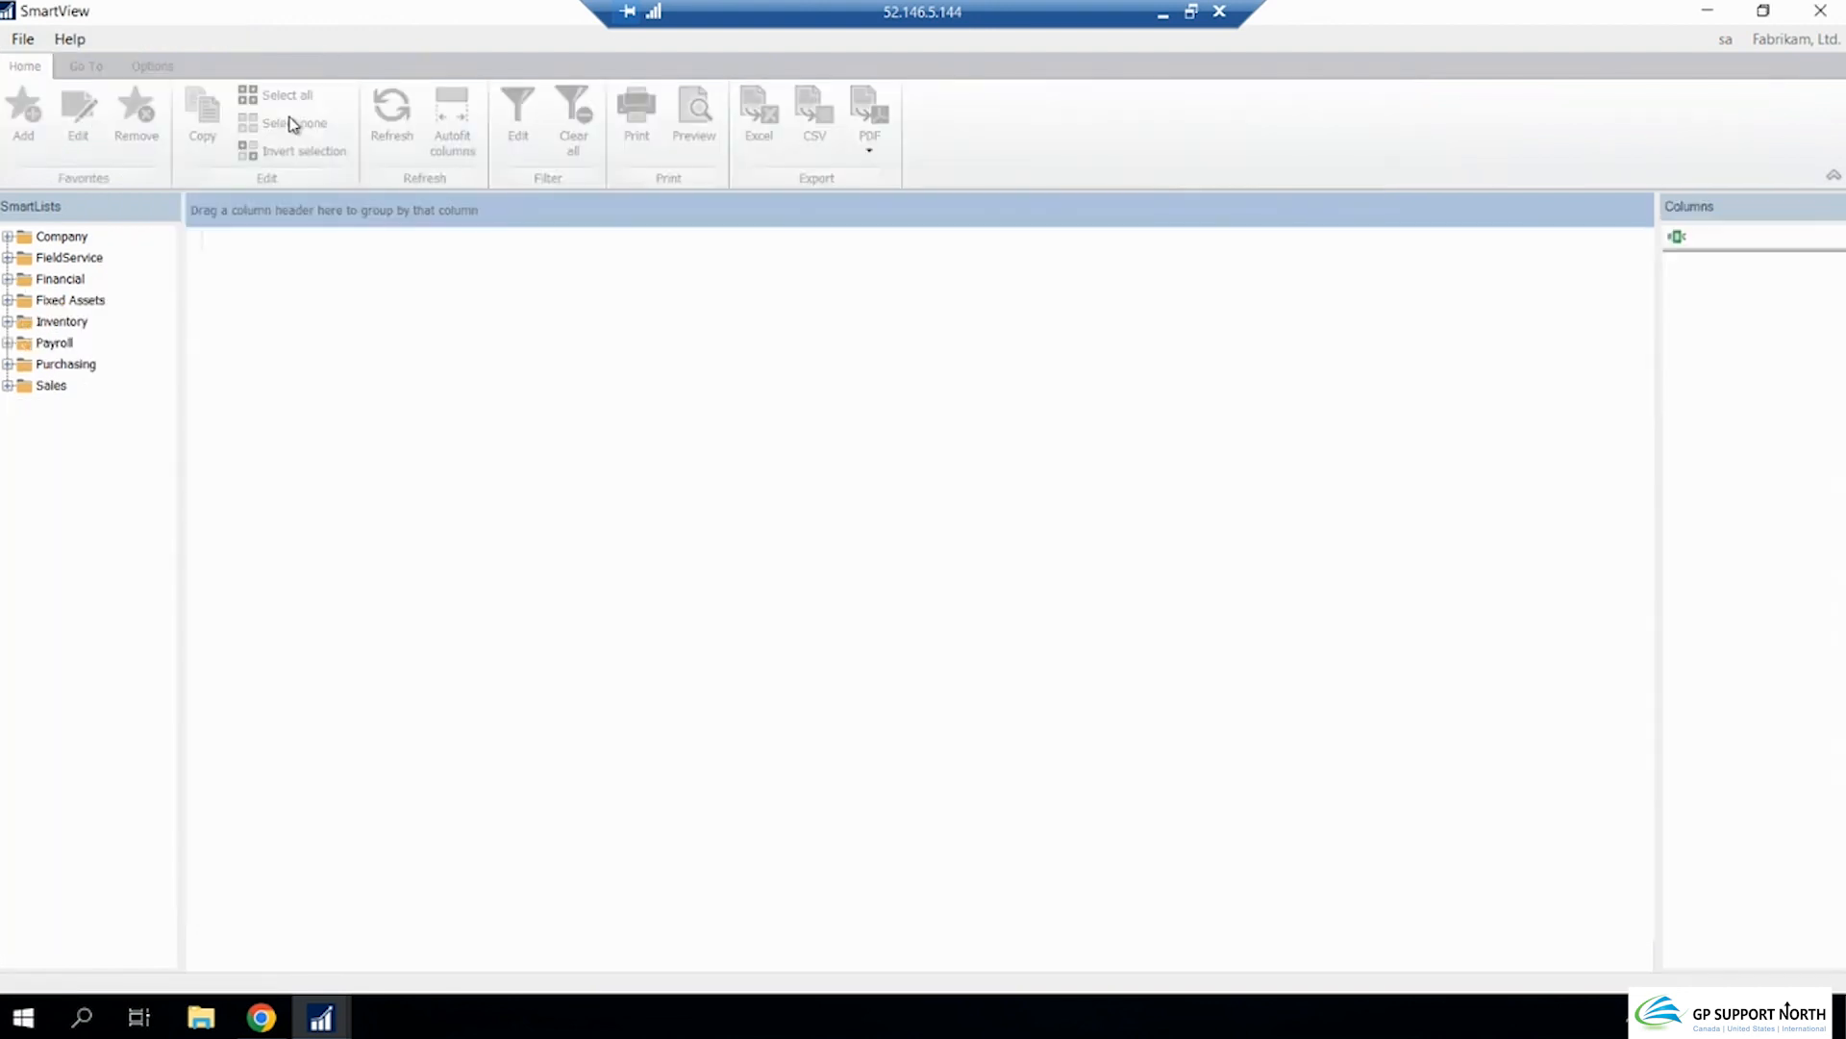
Open the Aged Trial Balance list under Sales and add the Minimum Payment Type column after Balance
left_click(8, 387)
left_click(58, 408)
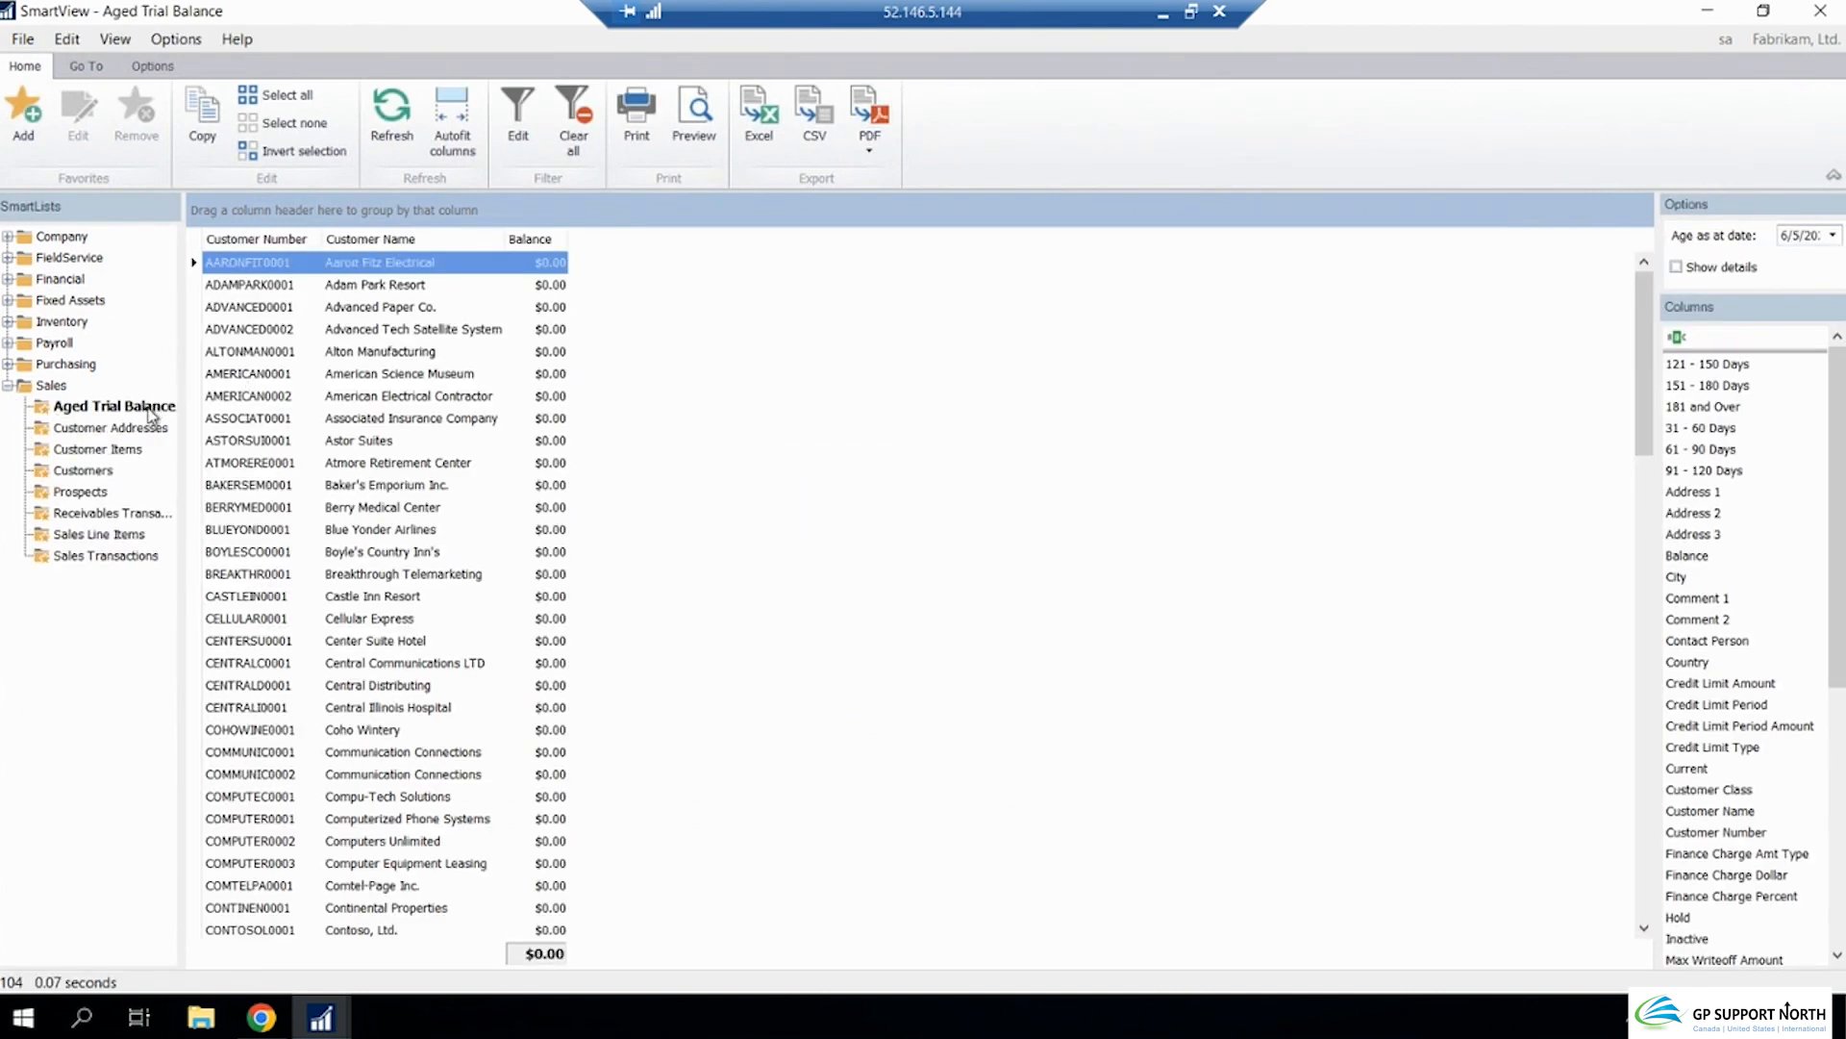
left_click_drag(1824, 464, 1826, 748)
left_click_drag(1728, 601, 618, 247)
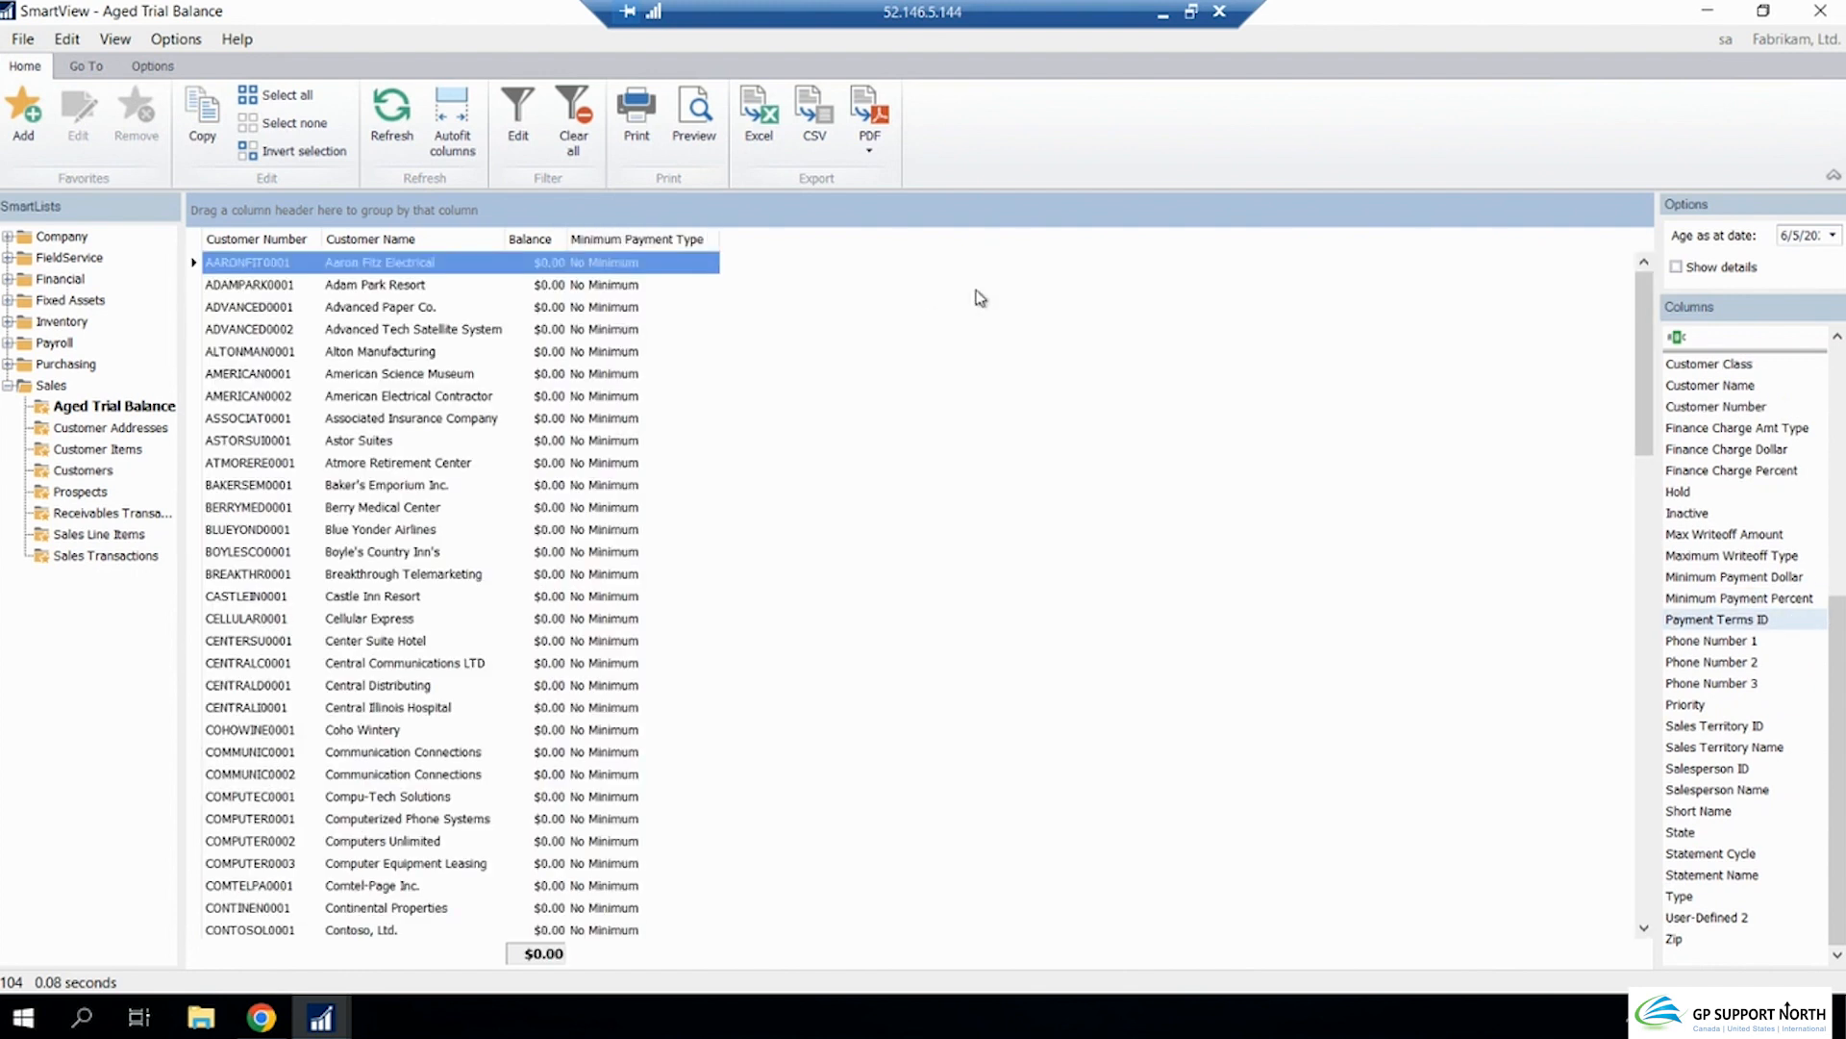
Add the Sales Territory ID column after Minimum Payment Type and return it to the available columns
left_click(1711, 731)
left_click_drag(821, 255, 1743, 613)
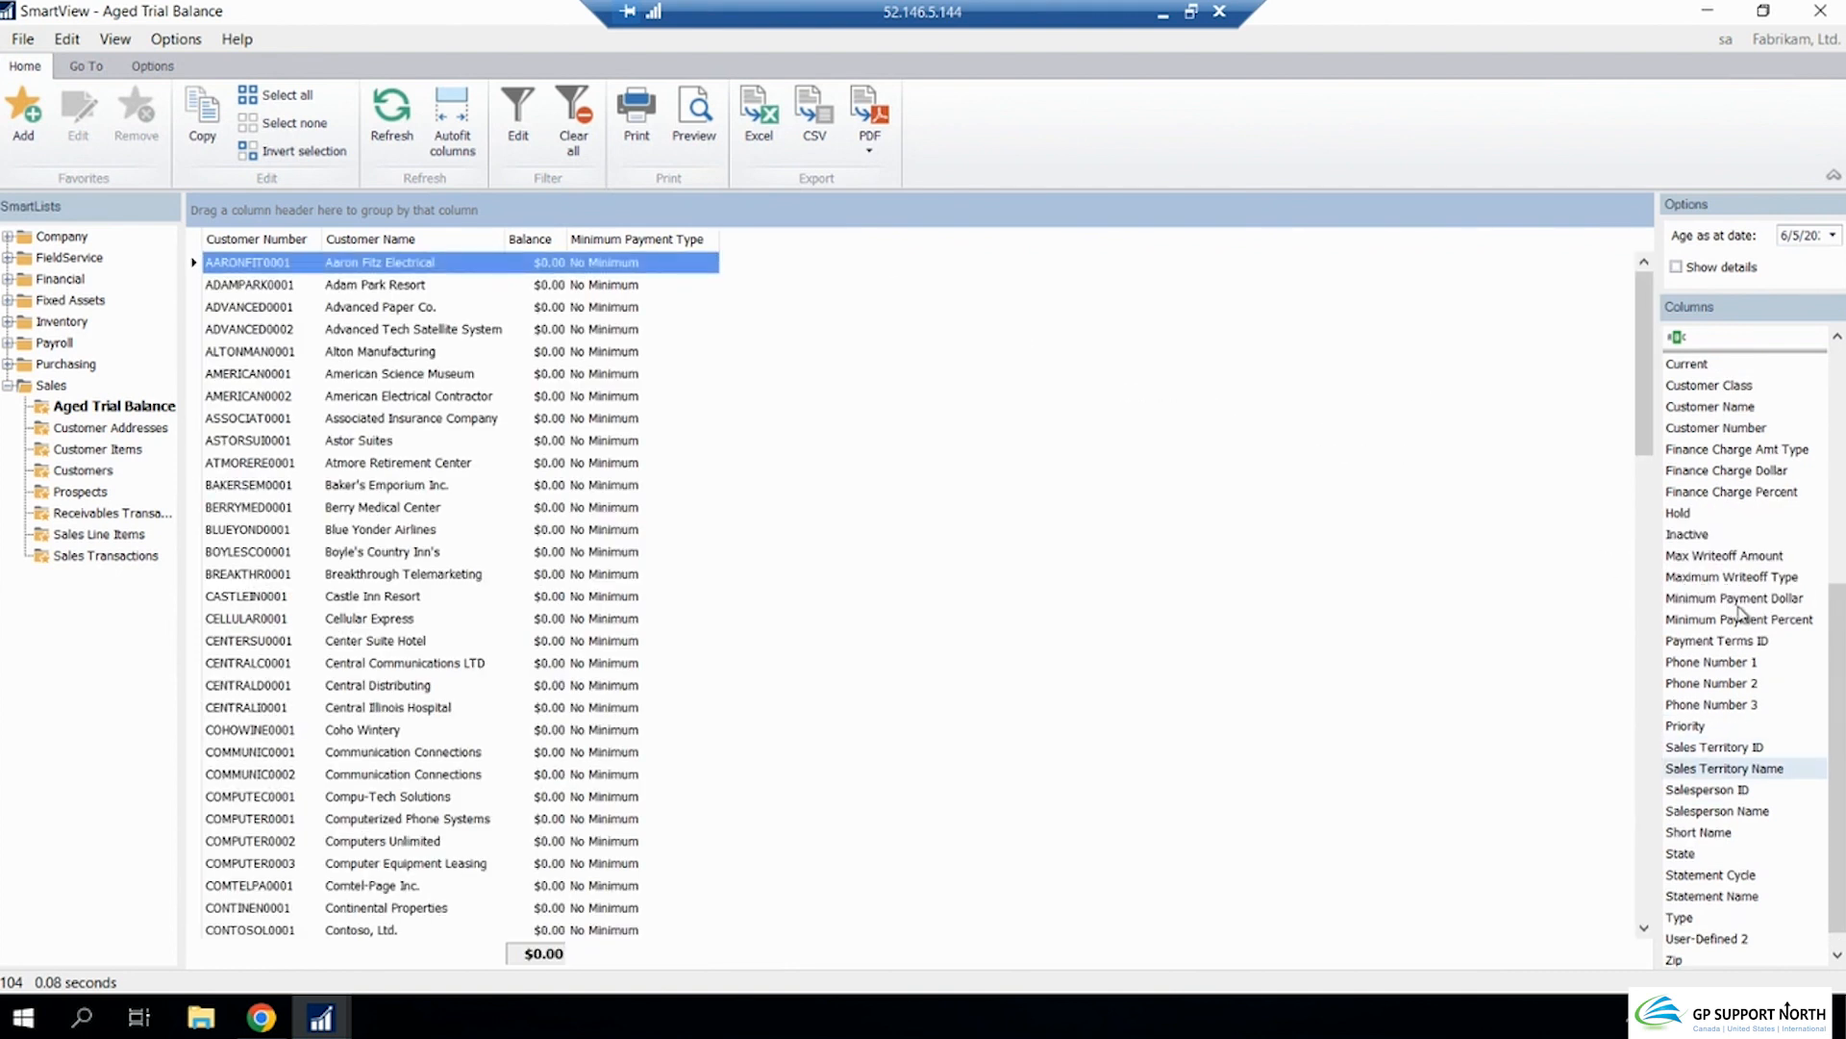